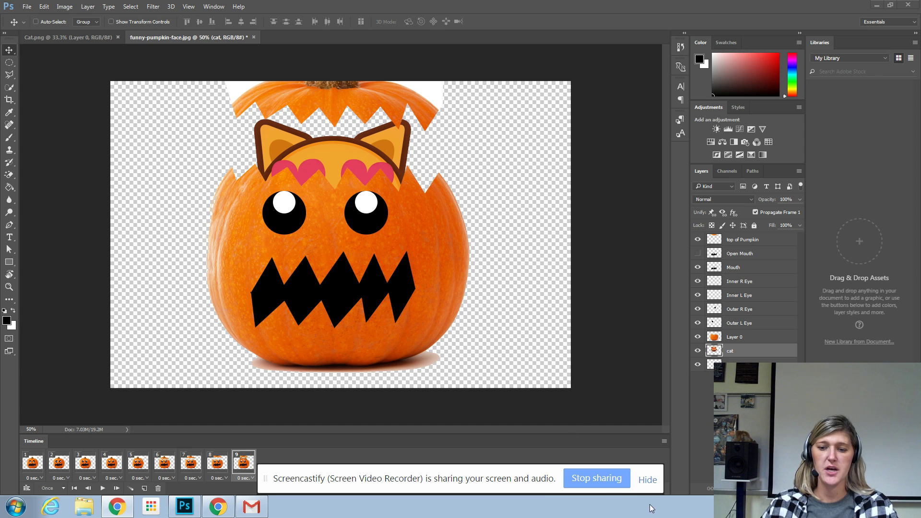
Hide the screen-sharing bar, select the top of Pumpkin layer, and preview the animation from frame 1
click(645, 481)
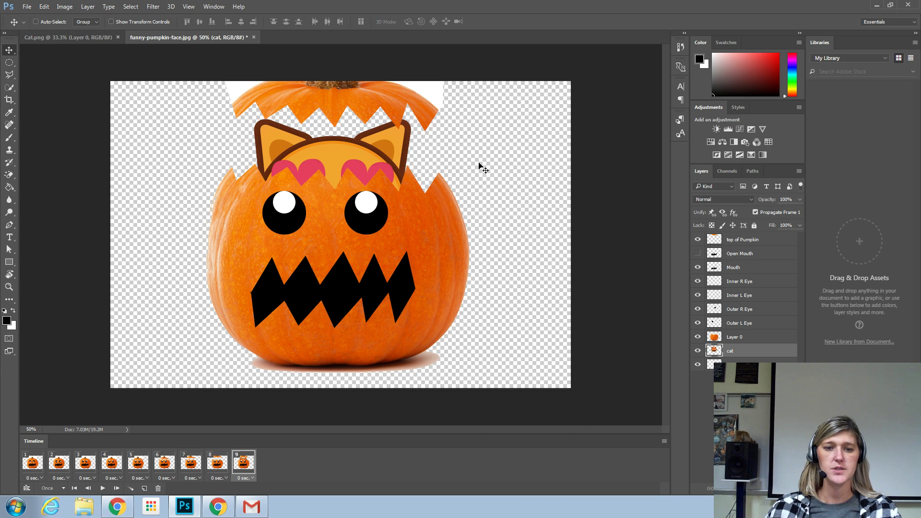
click(10, 176)
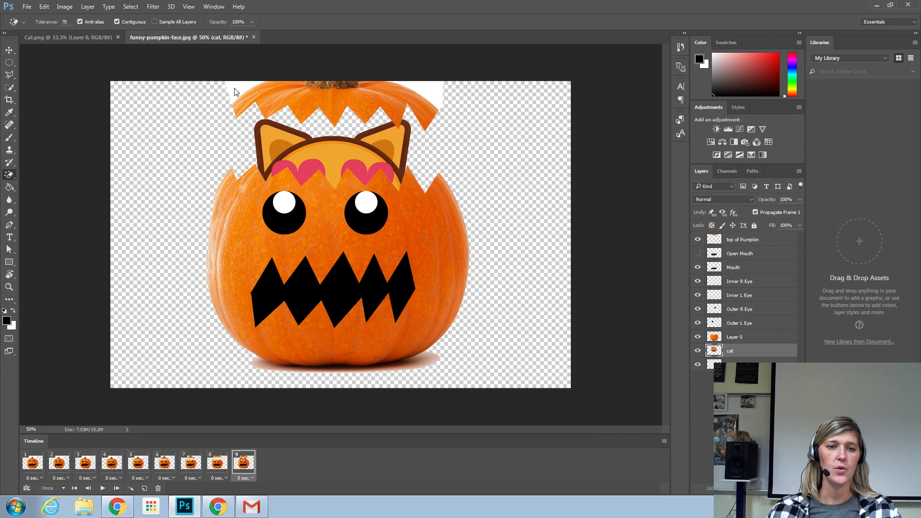
click(751, 244)
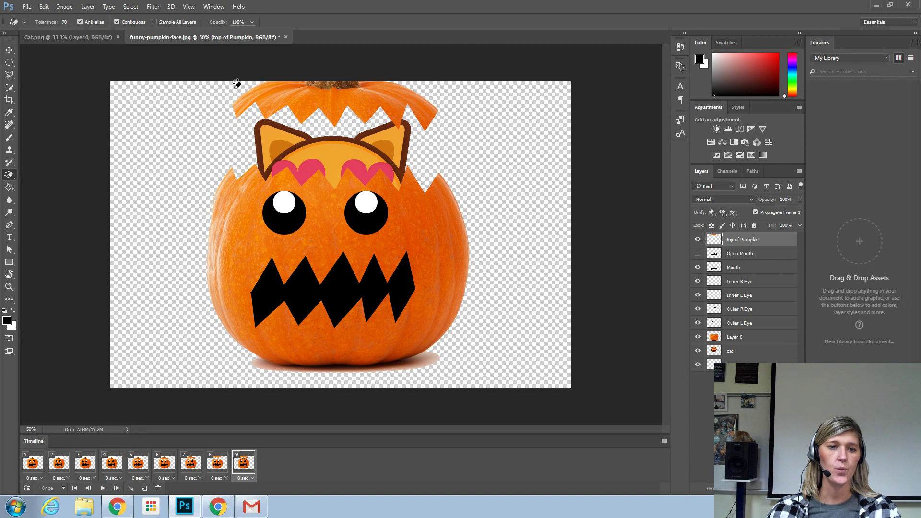
click(9, 50)
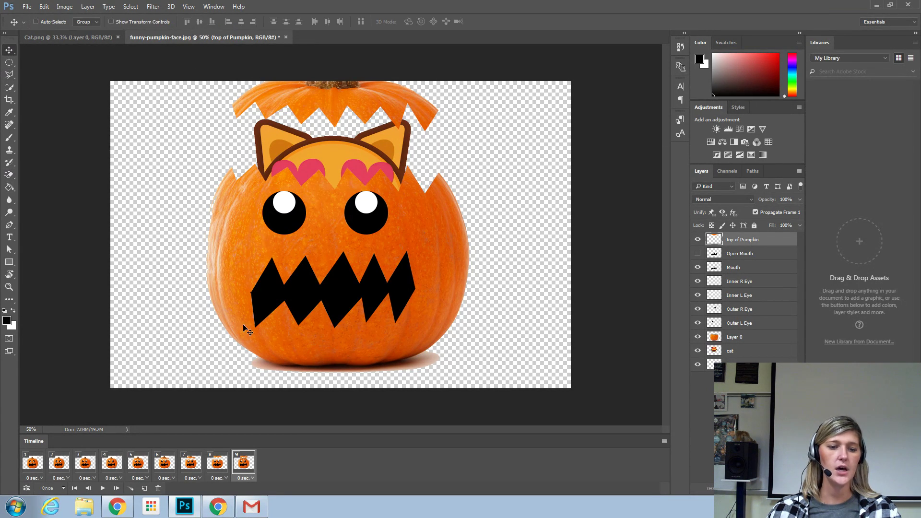
click(33, 463)
click(102, 488)
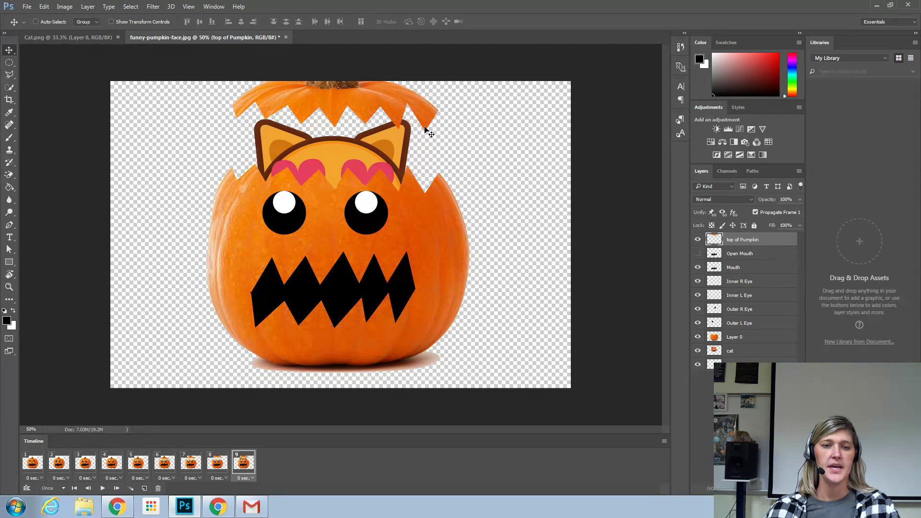
click(27, 473)
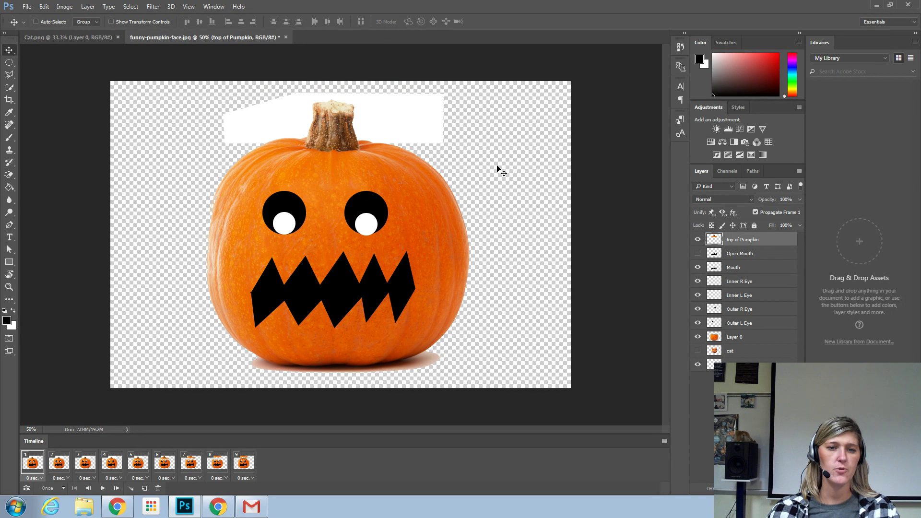
Magic-erase the white patch above the stem in frame 1, then check frames 2 through 9
click(9, 174)
click(276, 113)
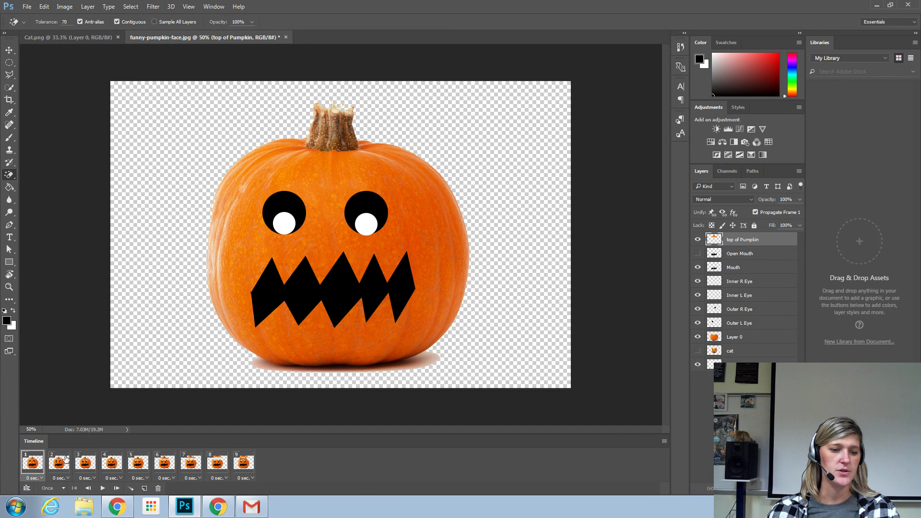
click(66, 463)
click(88, 465)
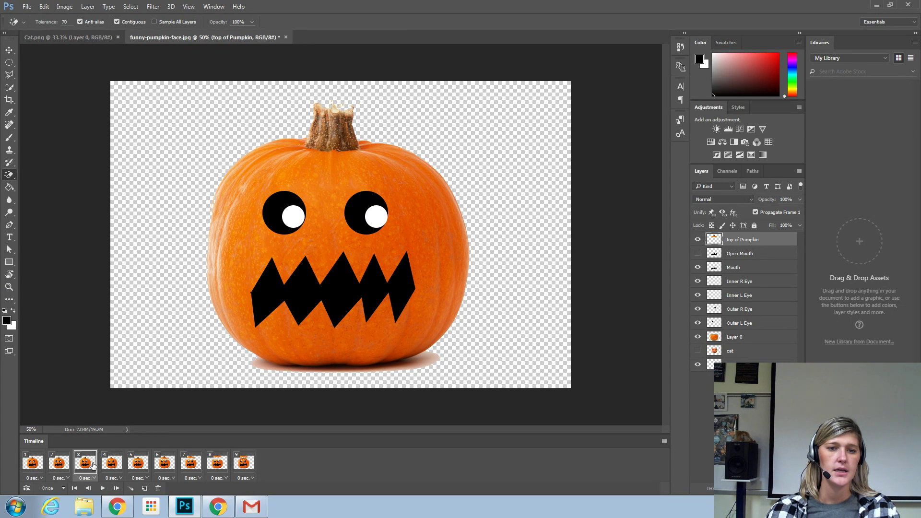
click(103, 467)
click(140, 472)
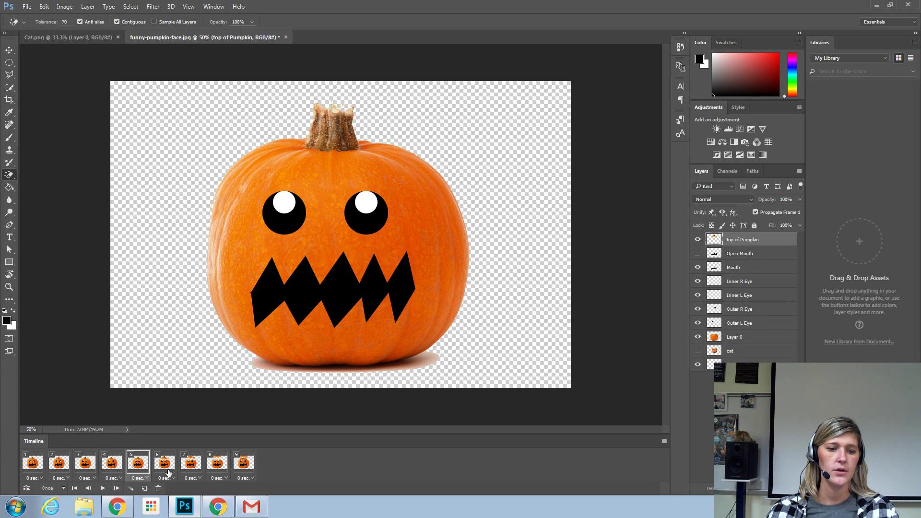
click(167, 472)
click(191, 464)
click(212, 467)
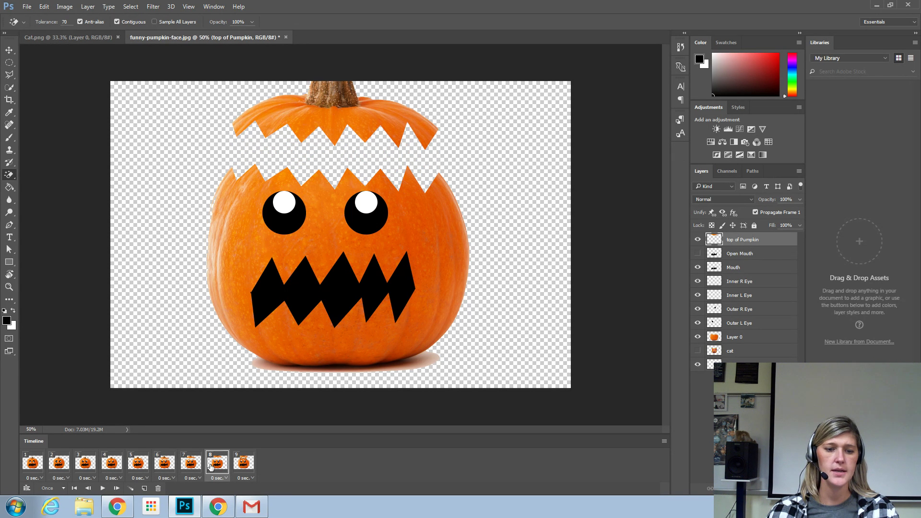
click(242, 467)
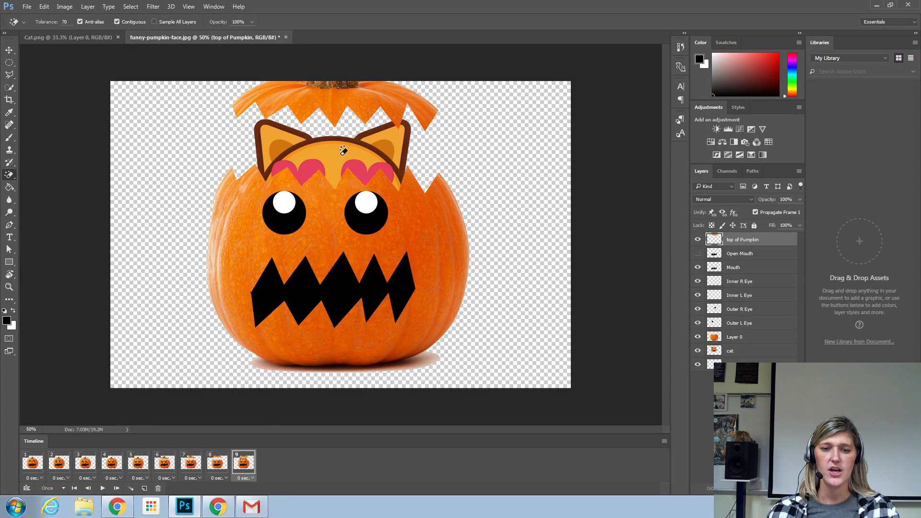
click(7, 53)
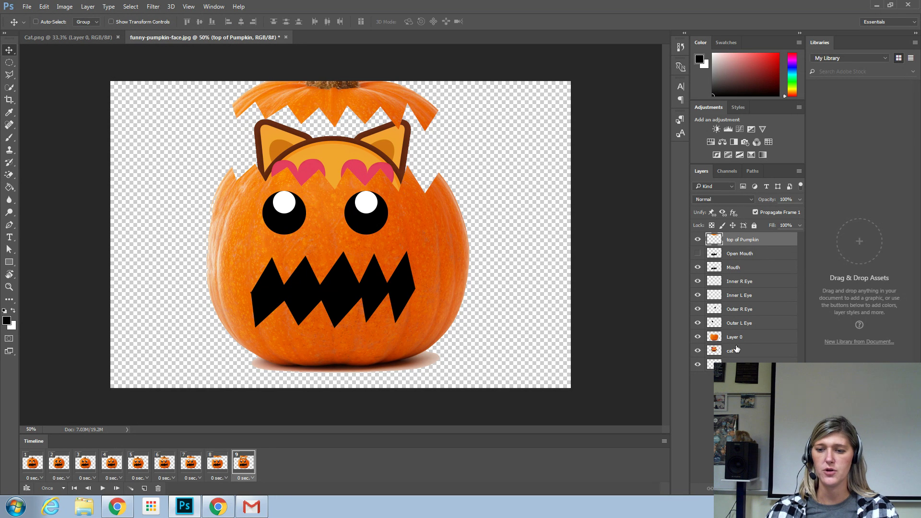
Lower the cat into the pumpkin for frame 10, then raise it into view for frame 11
click(736, 350)
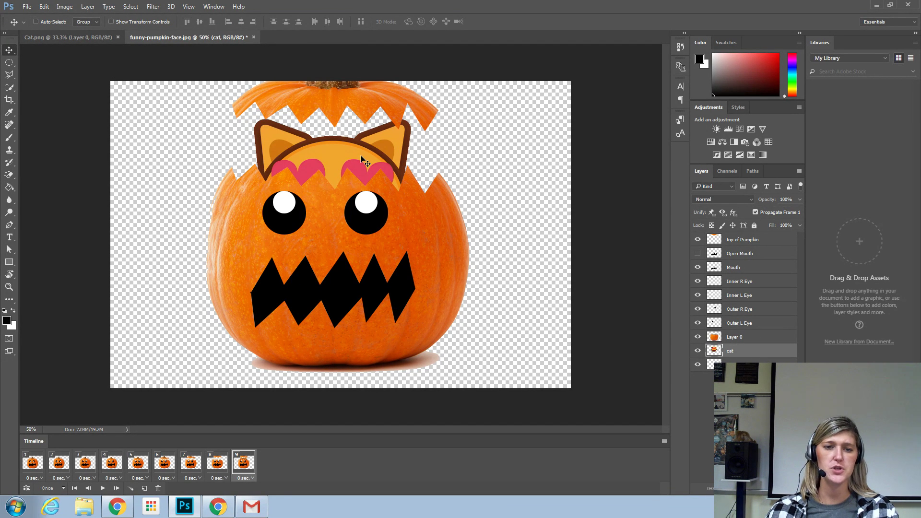
drag(363, 160, 363, 190)
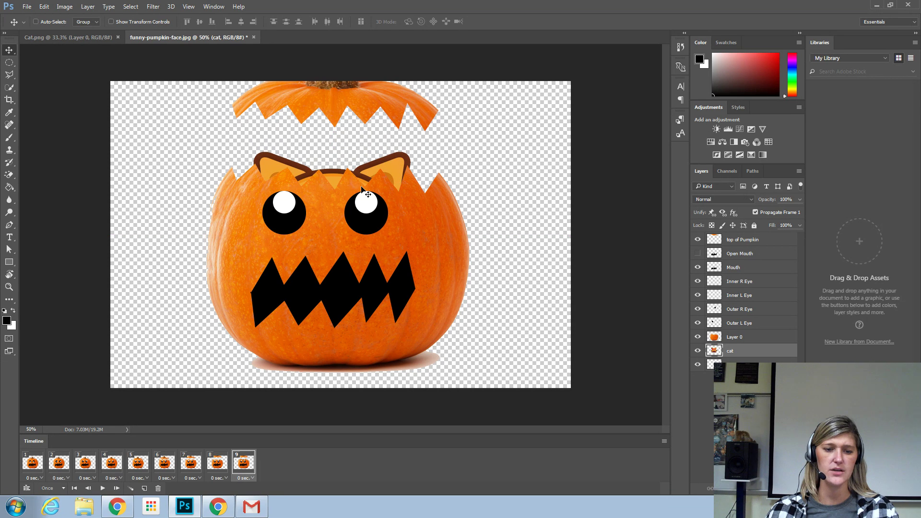
click(145, 488)
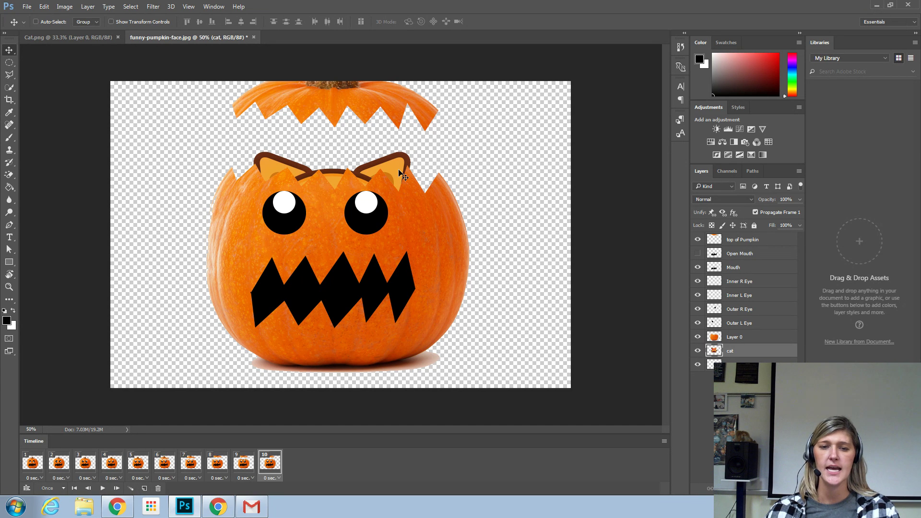
drag(400, 170, 394, 111)
click(145, 488)
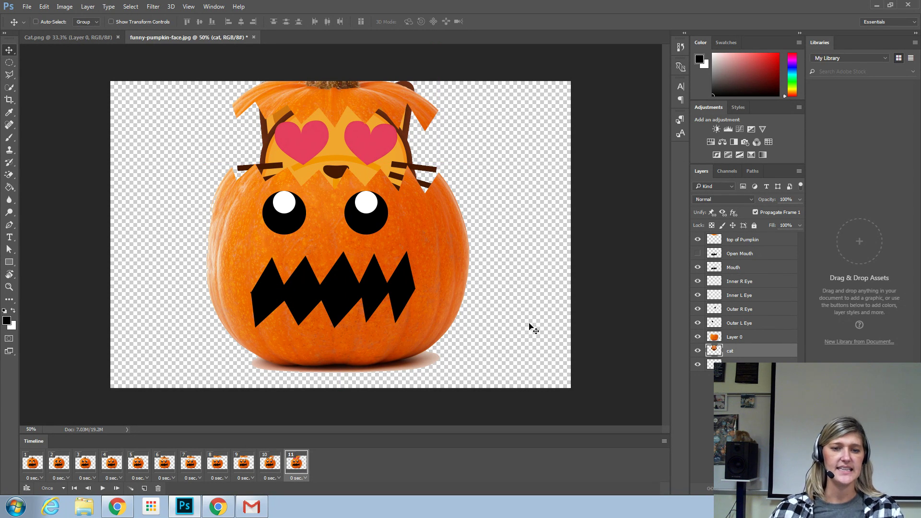
Add frame 12, hiding the zigzag Mouth layer and showing the wide Open Mouth layer
click(145, 488)
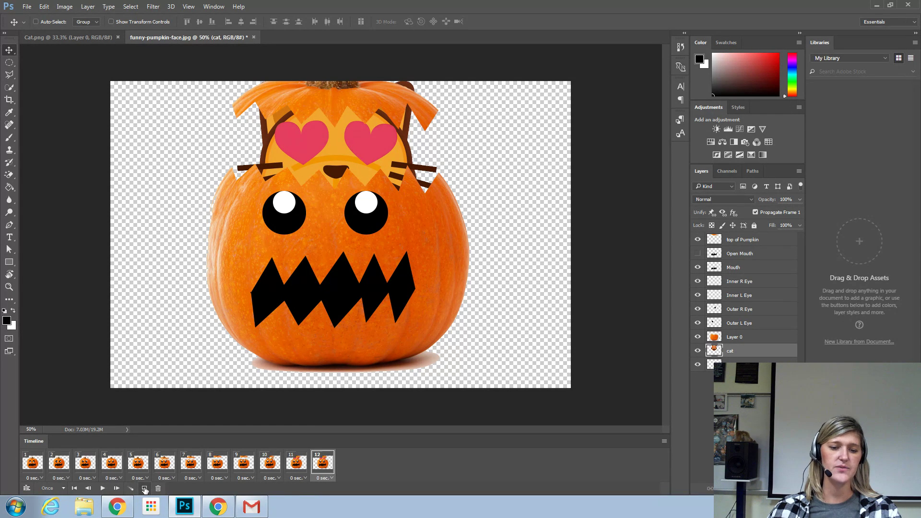
click(698, 254)
click(698, 268)
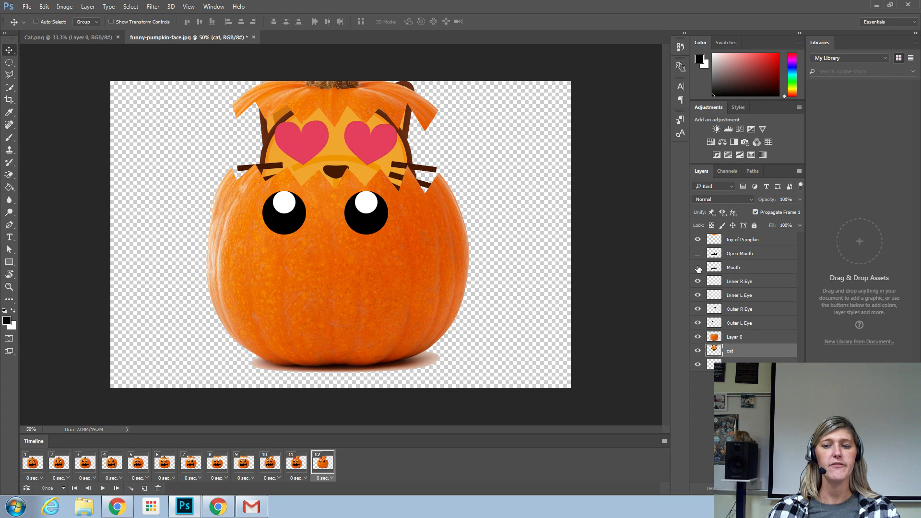
click(698, 254)
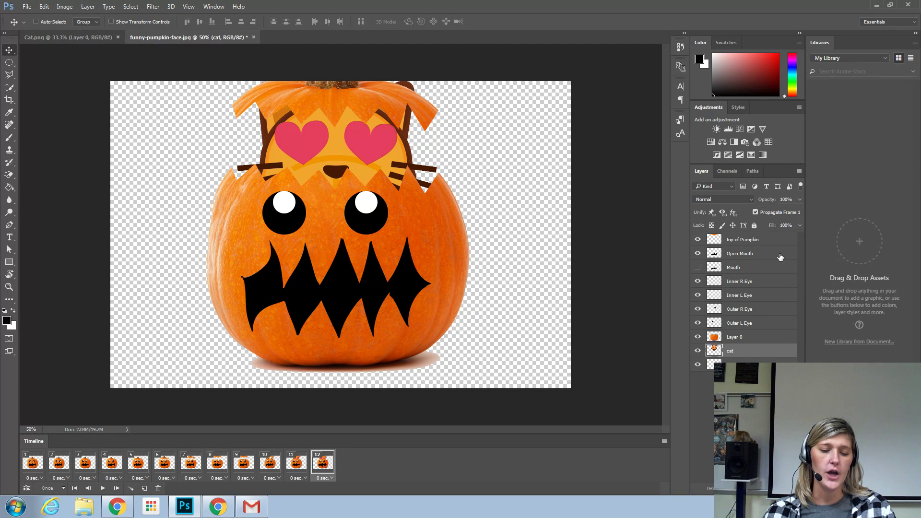
Compare the mouths in frames 11 and 12, then play the animation from frame 1
click(291, 466)
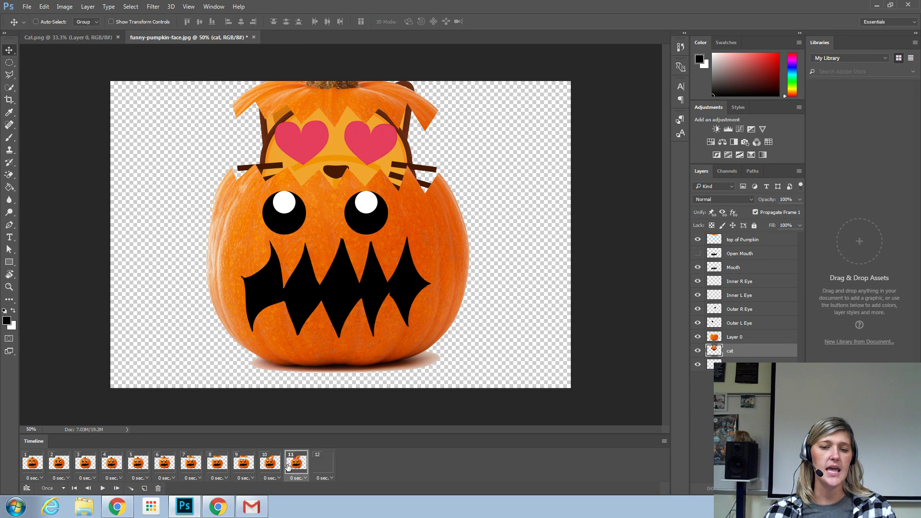
click(320, 465)
click(293, 467)
click(319, 470)
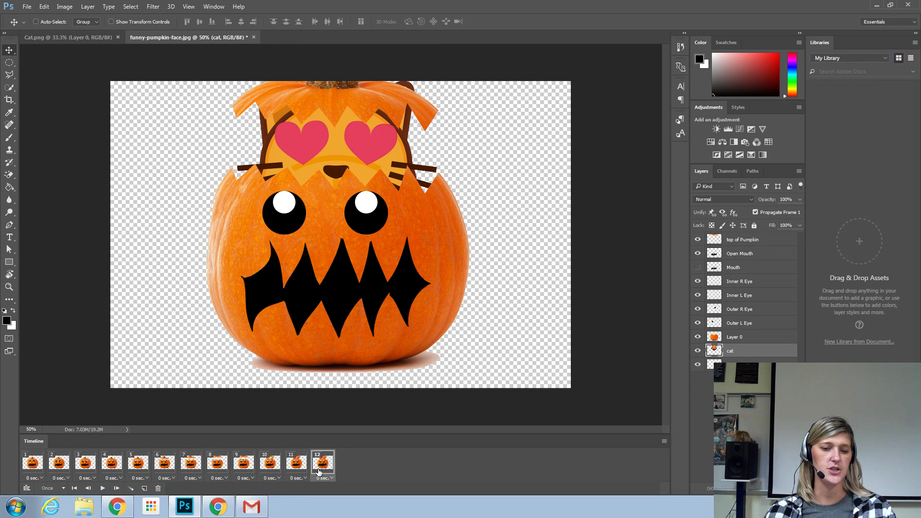
click(34, 465)
click(101, 489)
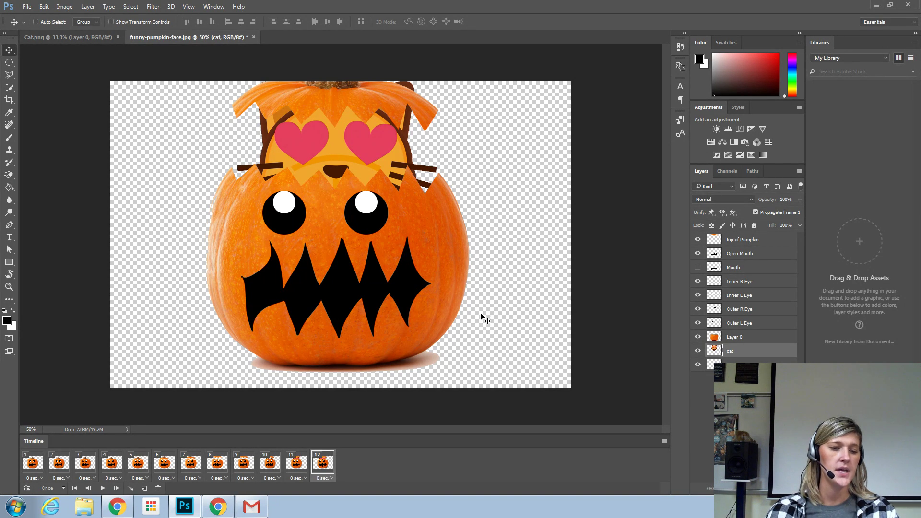
Set frame 1's delay to 1 second and preview the animation
click(31, 465)
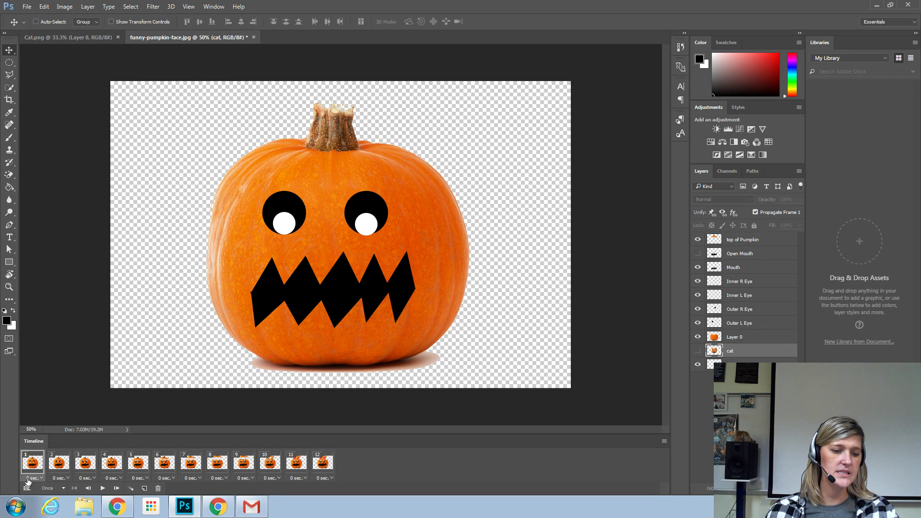
click(35, 479)
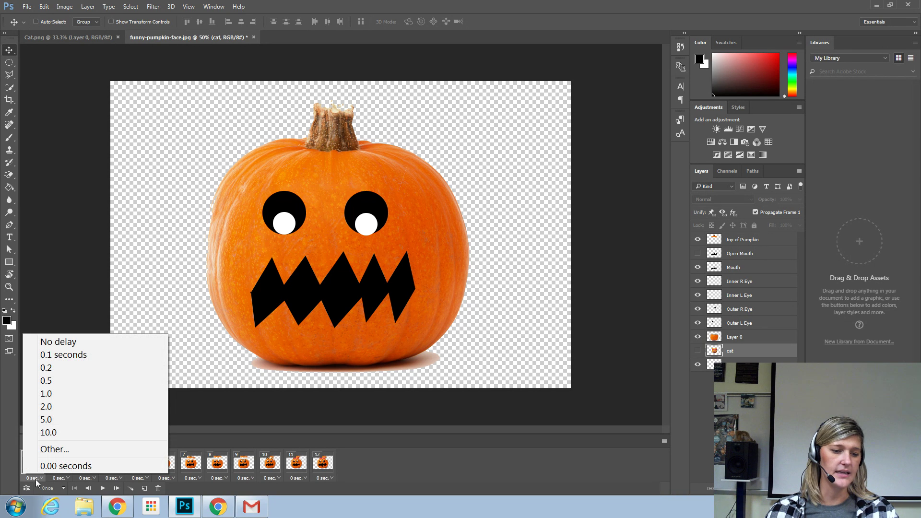
click(53, 395)
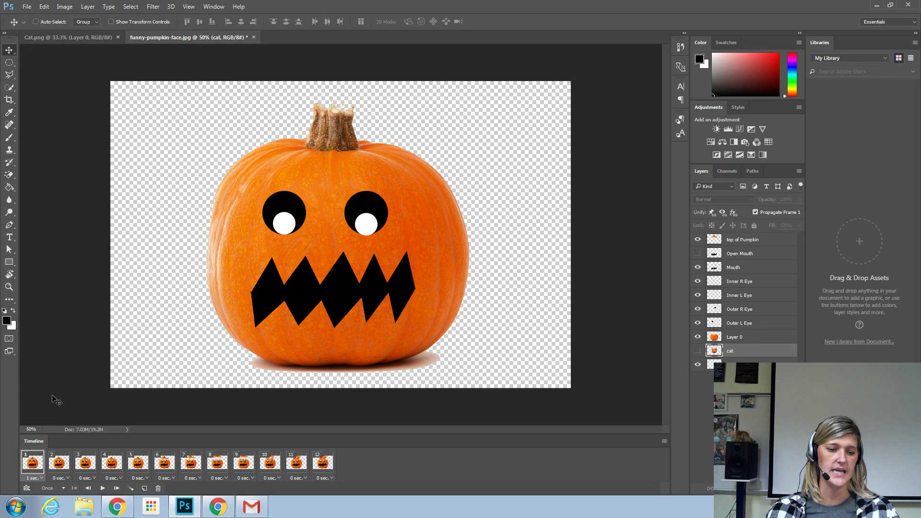
click(102, 488)
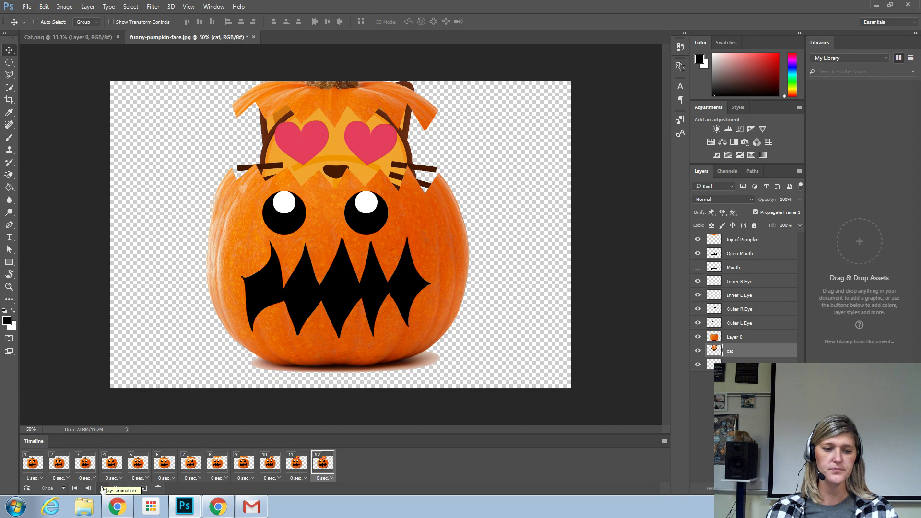
Give frame 12 a 1-second delay, leaving the looping setting unchanged
click(57, 490)
click(46, 491)
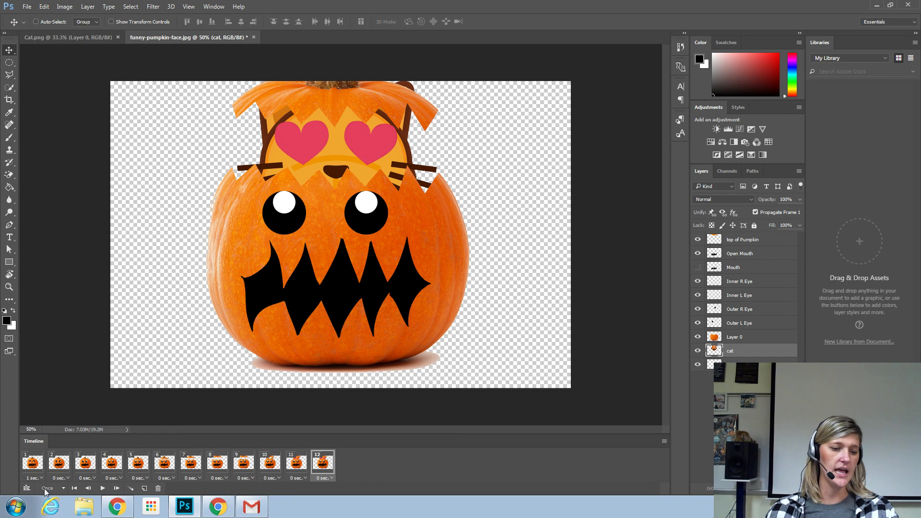
click(322, 479)
click(320, 480)
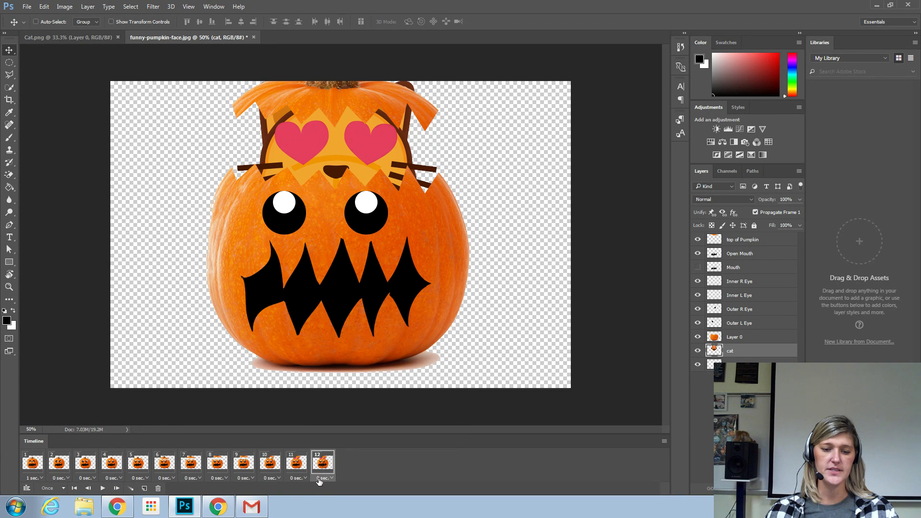
click(322, 479)
click(353, 406)
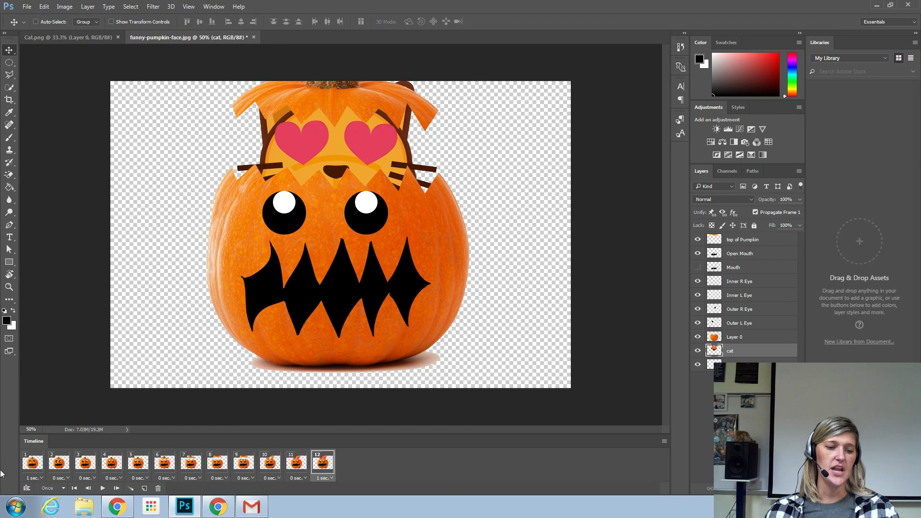
Set looping to 3 times and play the animation from frame 1
click(56, 489)
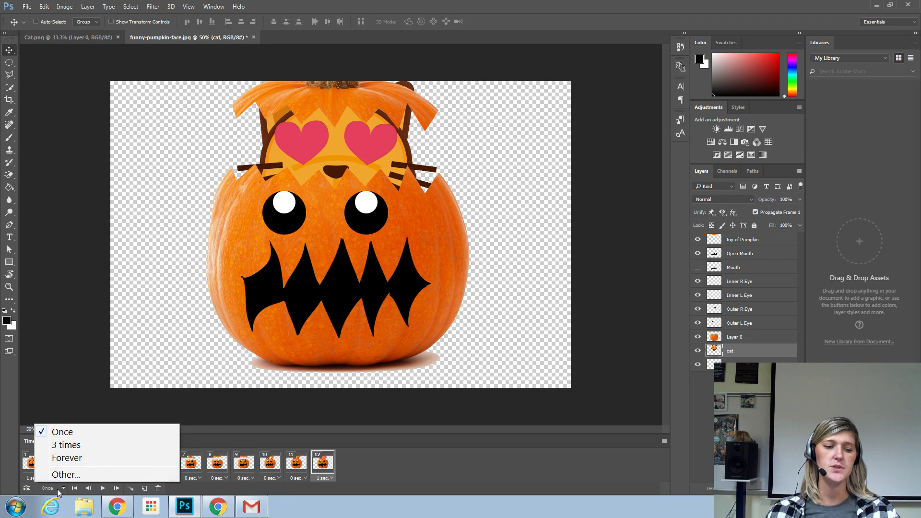
click(80, 450)
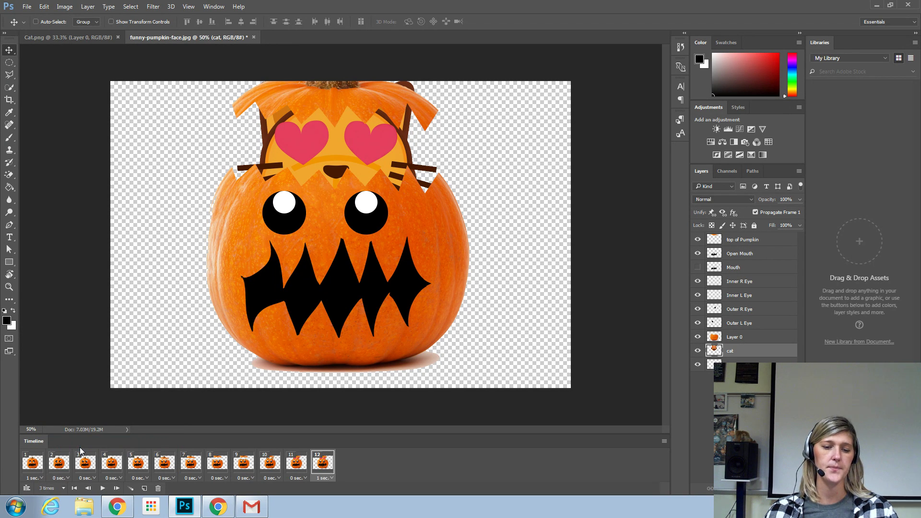
click(26, 464)
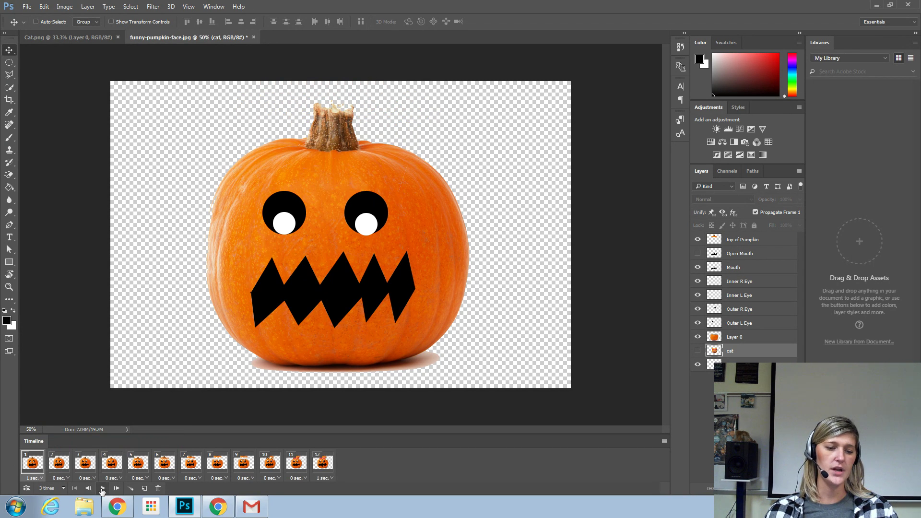
click(102, 488)
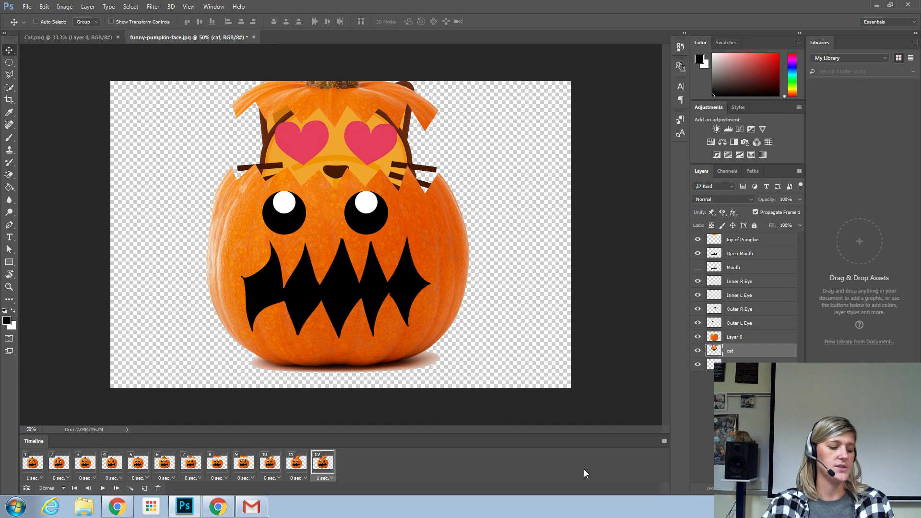
Choose File > Export > Save for Web (Legacy)
click(30, 6)
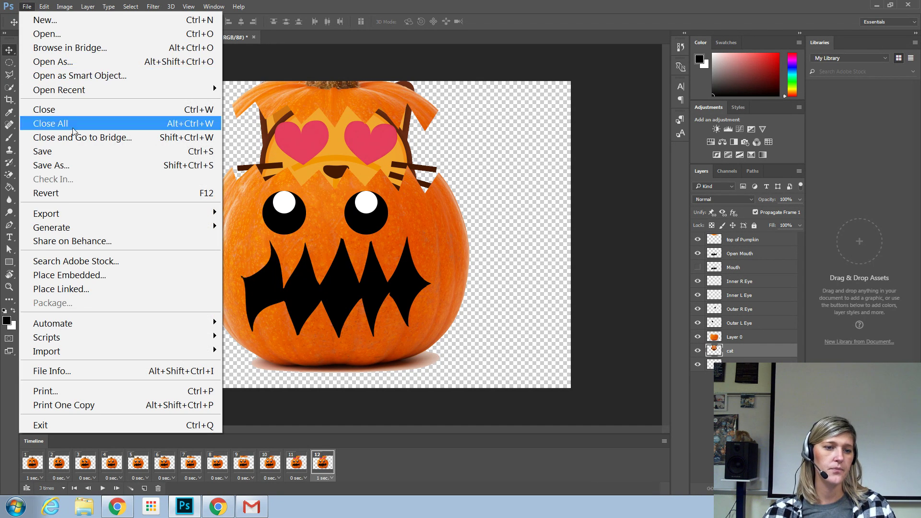
mouse_move(62, 214)
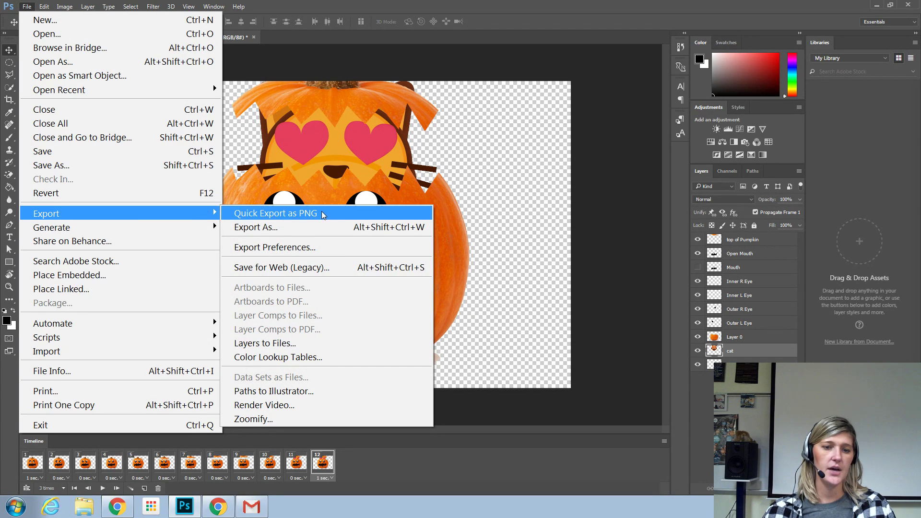
click(286, 267)
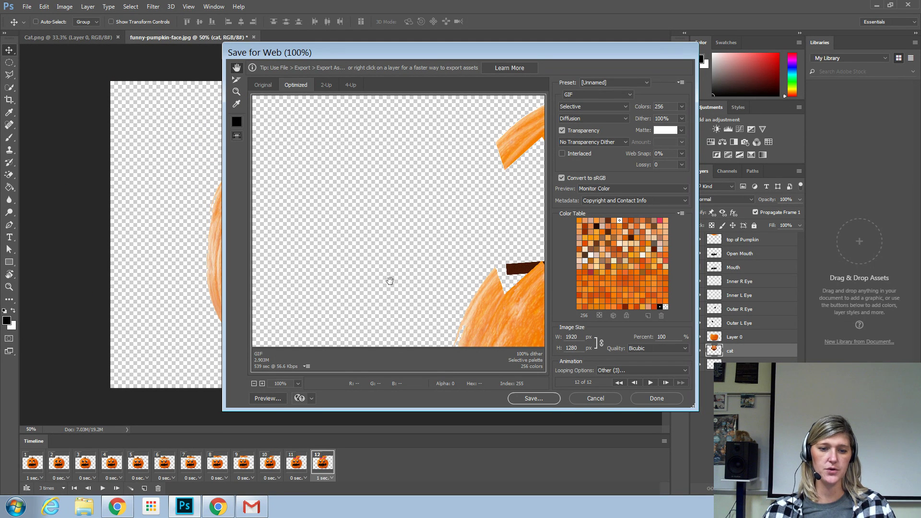
Zoom the preview out, try a 5 px width, and set the preview zoom to 100%
click(254, 384)
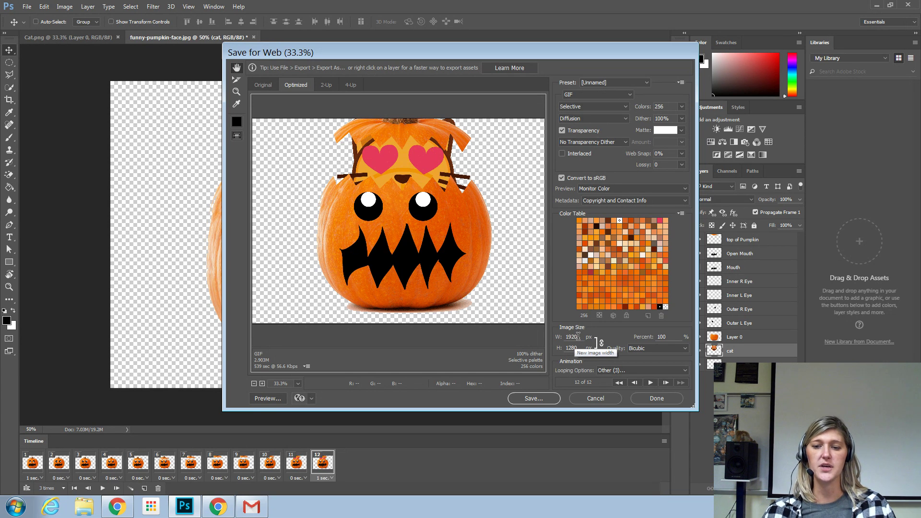
drag(578, 336, 552, 337)
text(5)
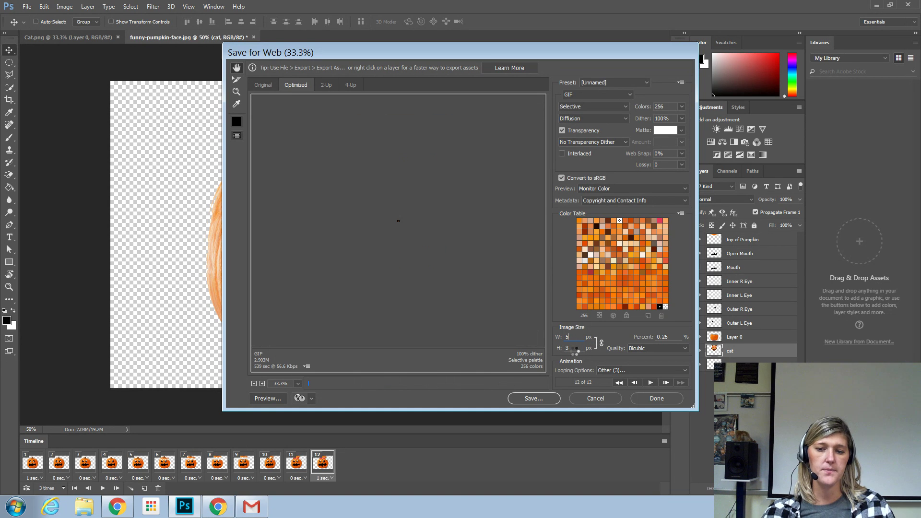
key(Tab)
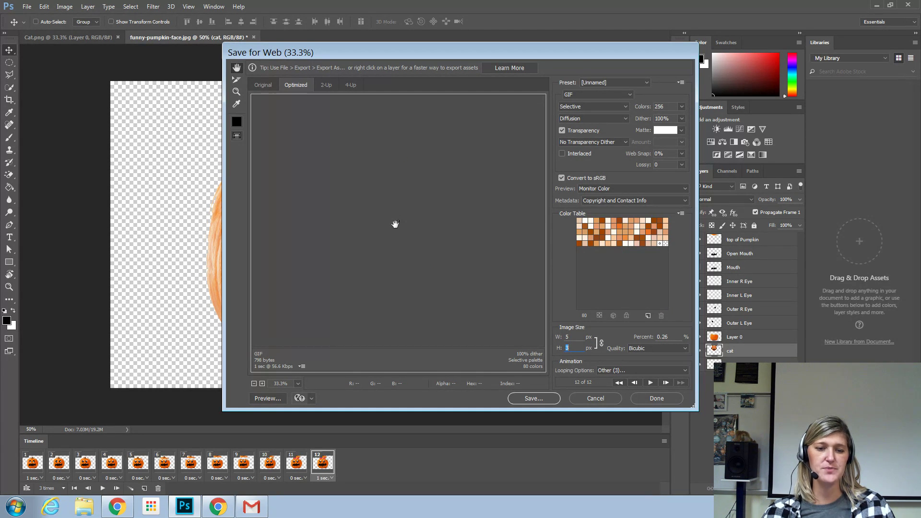
click(297, 383)
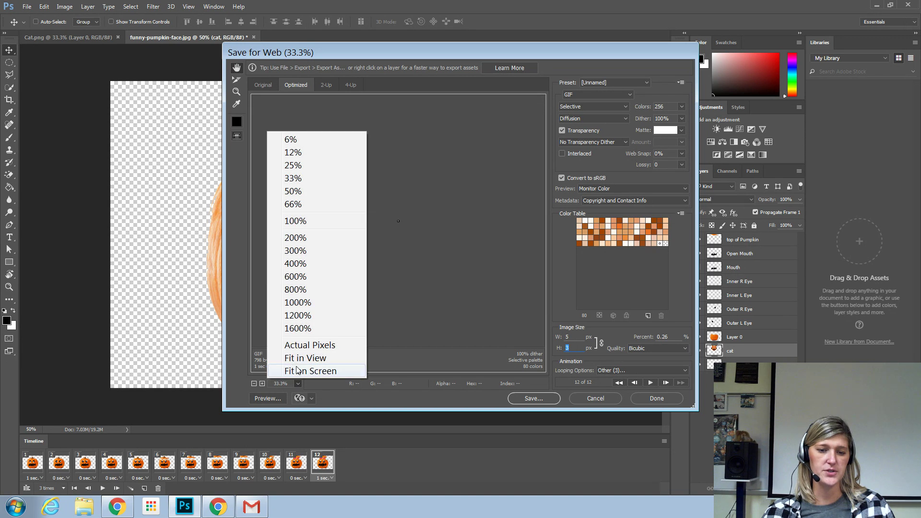
click(296, 220)
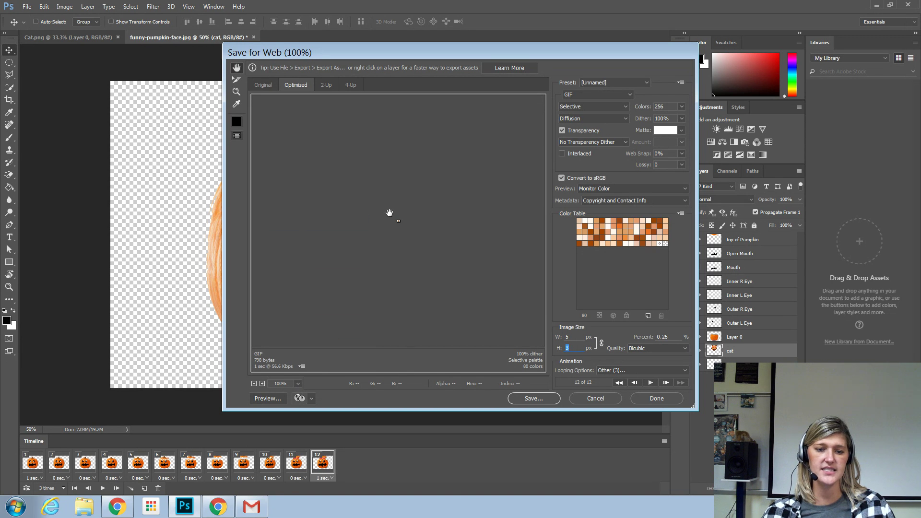
Set the GIF width to 100 px, giving a height of 67 px, and refresh the preview
click(571, 338)
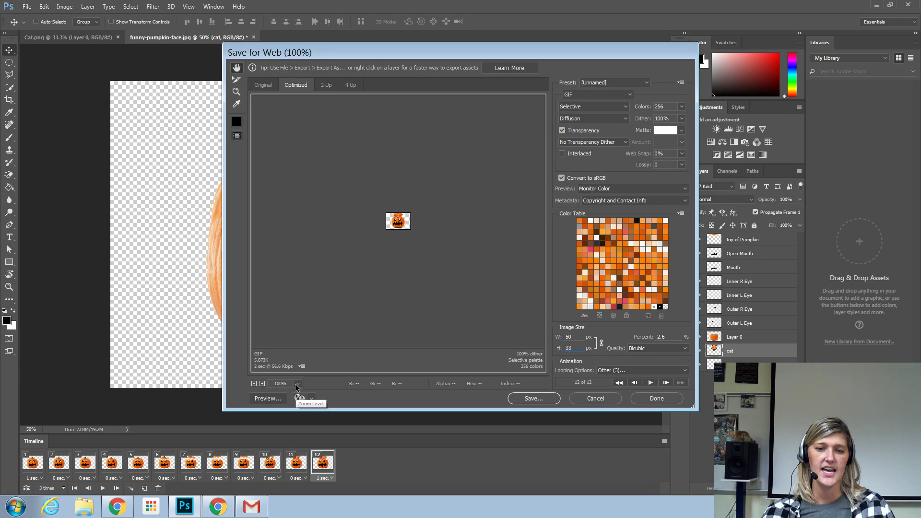
click(576, 336)
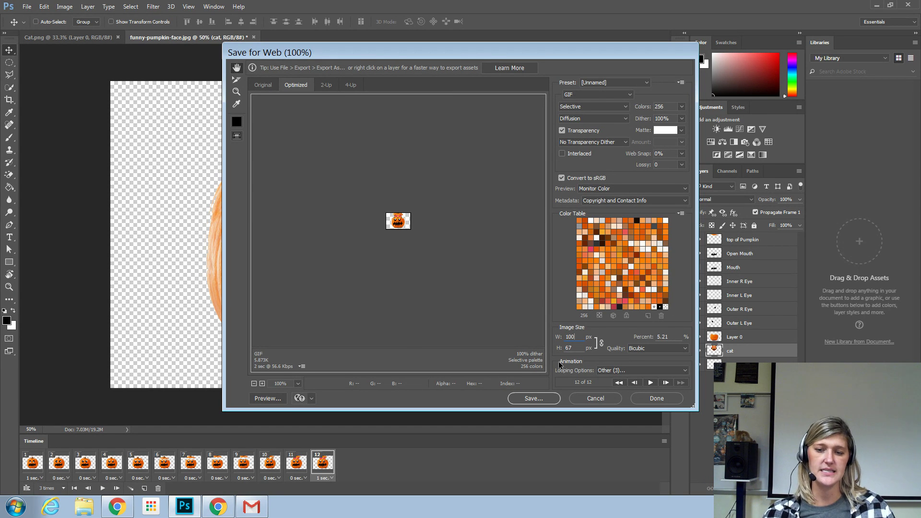
click(576, 347)
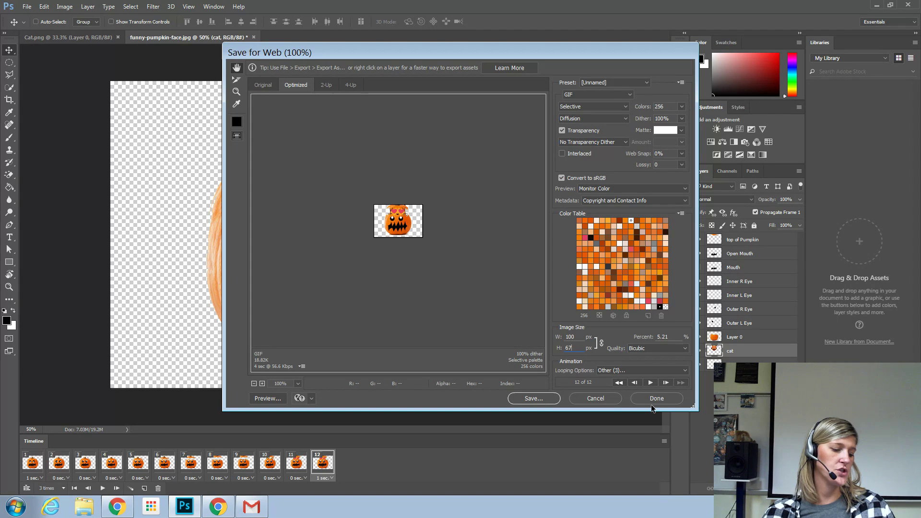
click(547, 399)
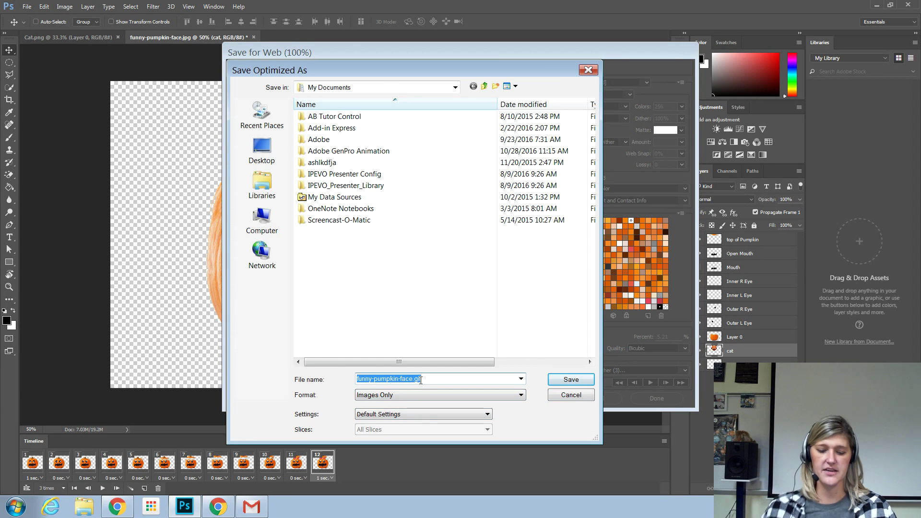
Save the GIF as Pumkin.gif, Images Only, in H: > CP&G > Photoshop
text(Pumkin)
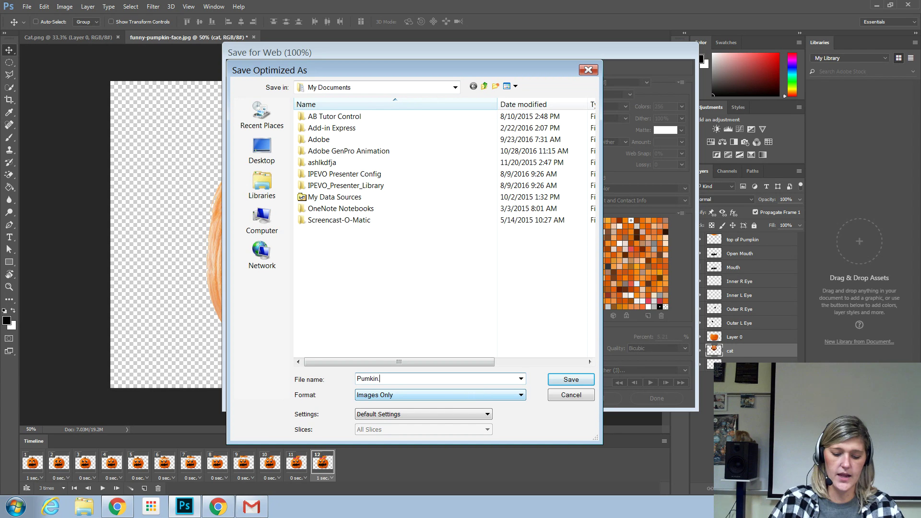
click(373, 396)
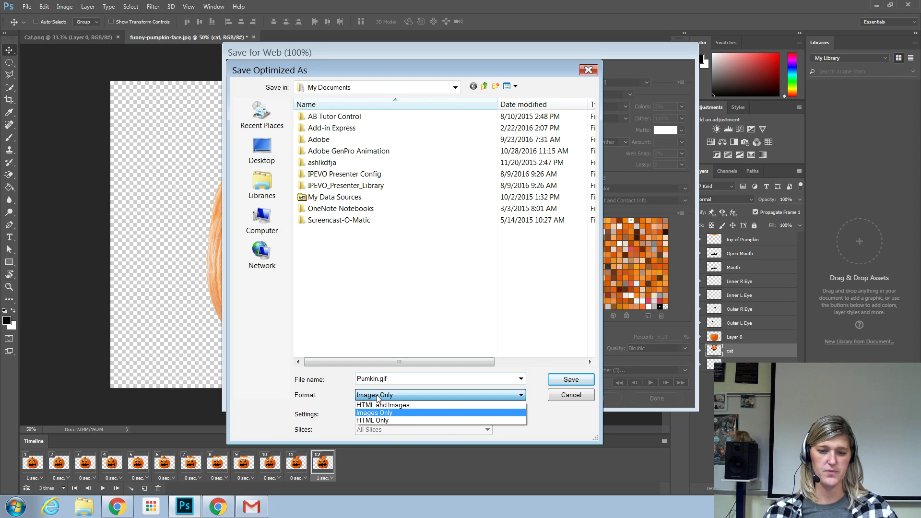
click(377, 398)
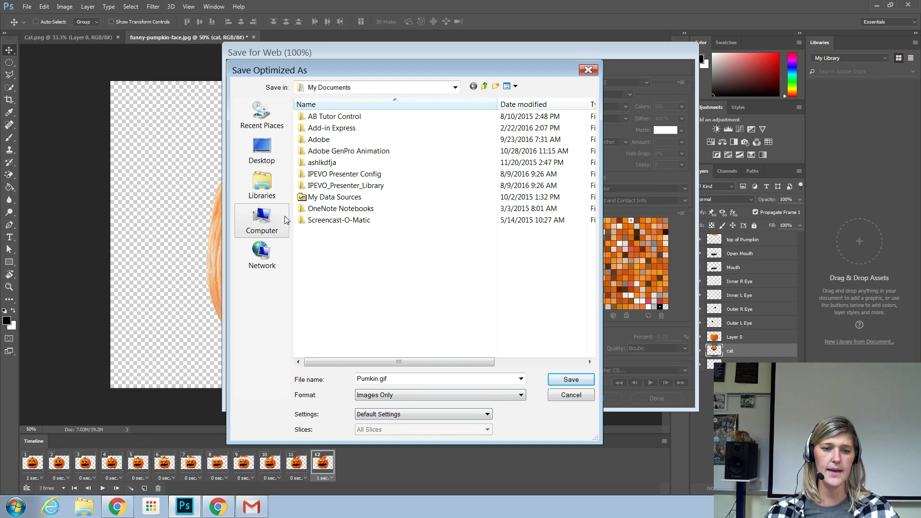
click(262, 221)
double_click(392, 217)
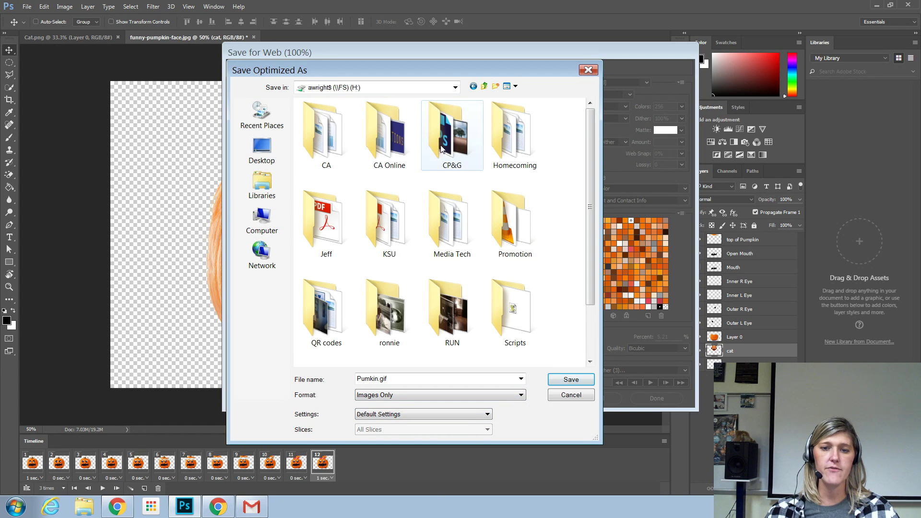
double_click(453, 137)
double_click(515, 135)
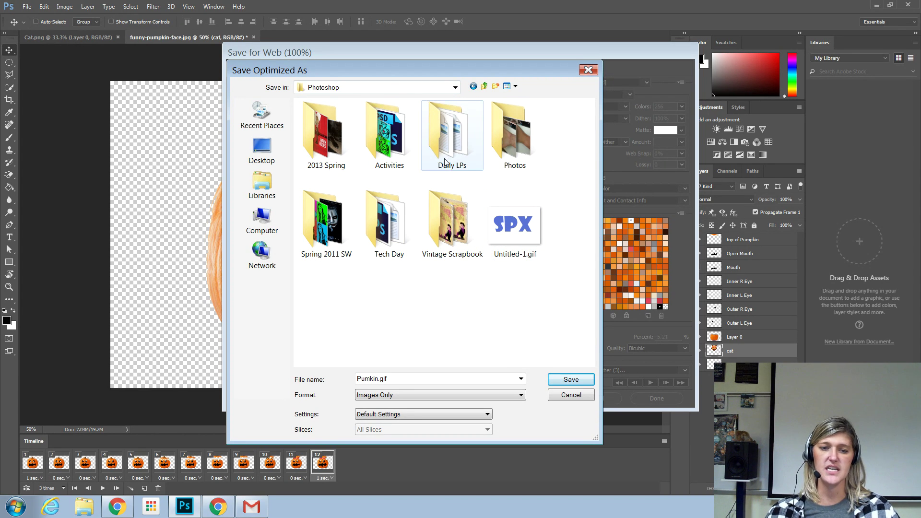
click(576, 381)
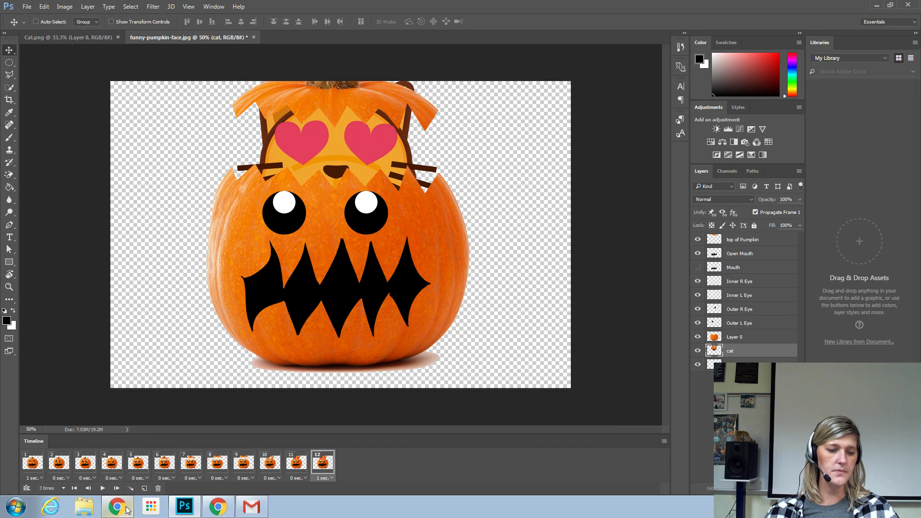
In Windows Explorer, browse to H: > CP&G > Photoshop and select Pumkin.gif
click(84, 506)
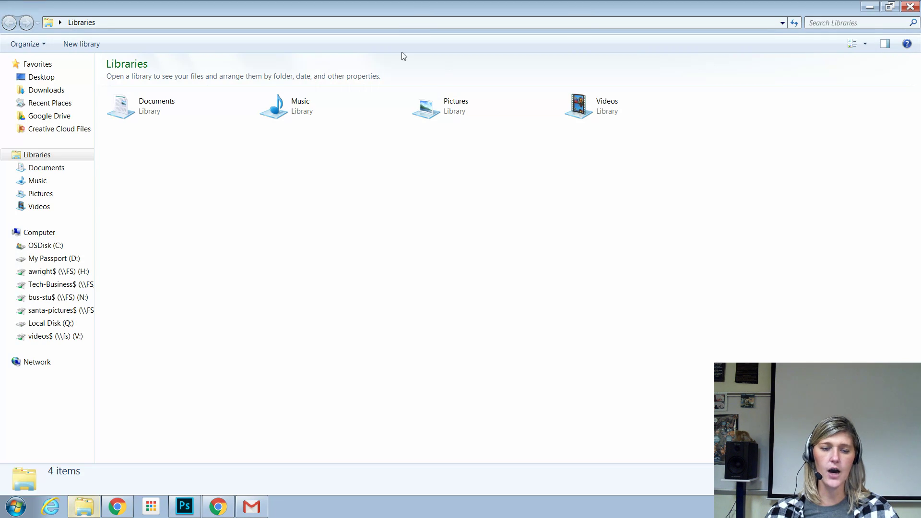
click(60, 272)
double_click(277, 106)
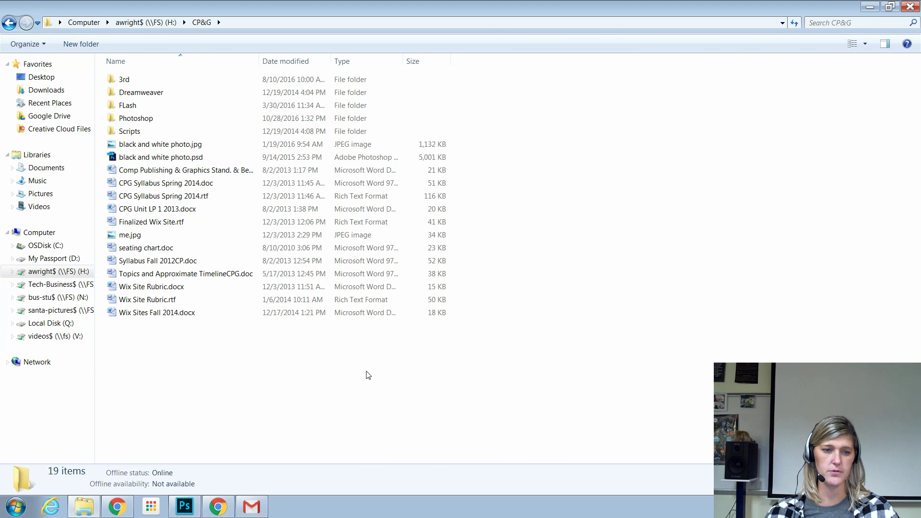
click(142, 120)
double_click(141, 118)
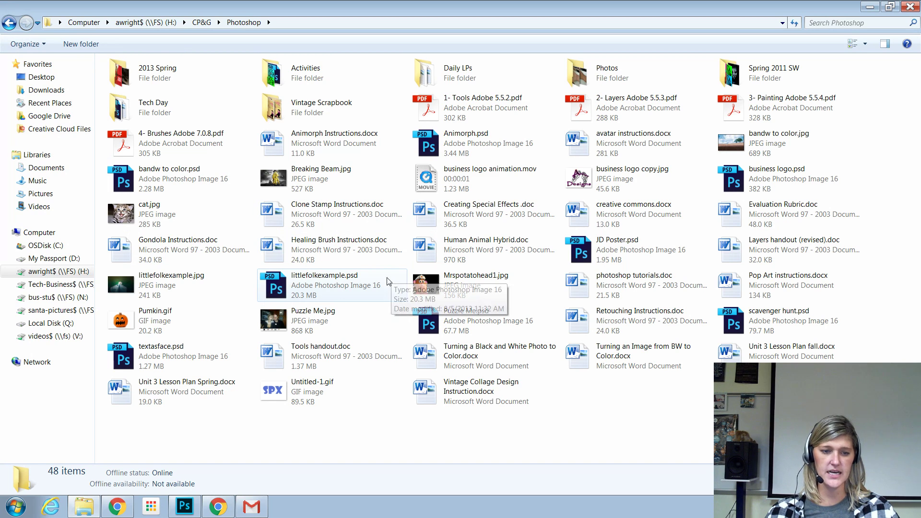
click(153, 319)
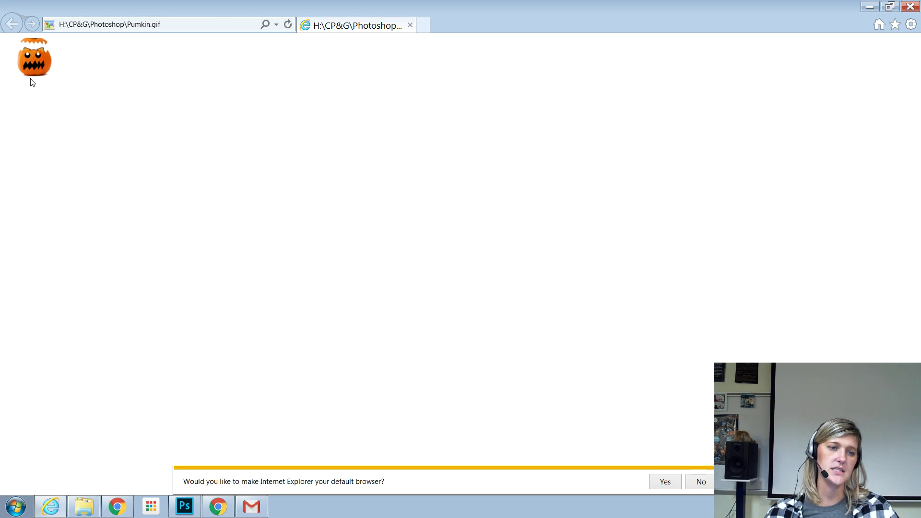
Close Internet Explorer after watching Pumkin.gif play
click(911, 6)
From the Google Drive tab, create a new blank Google Slides presentation
click(214, 510)
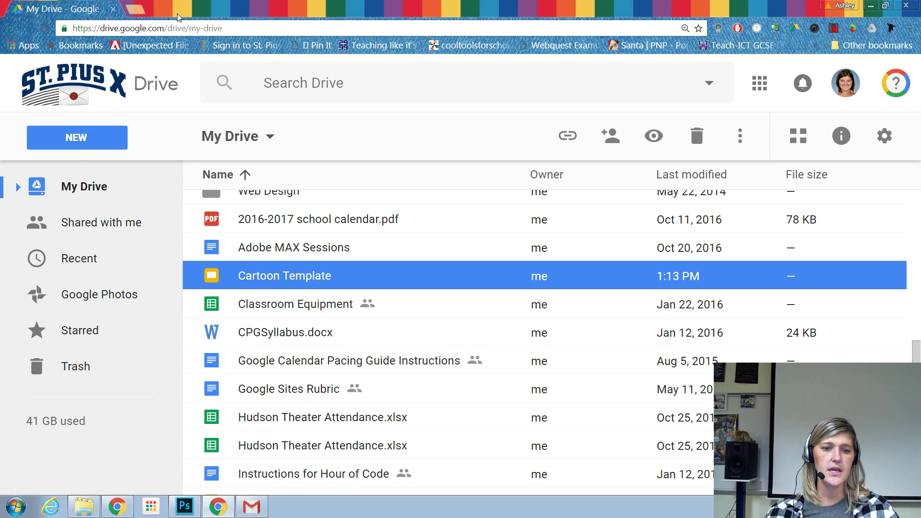
click(109, 144)
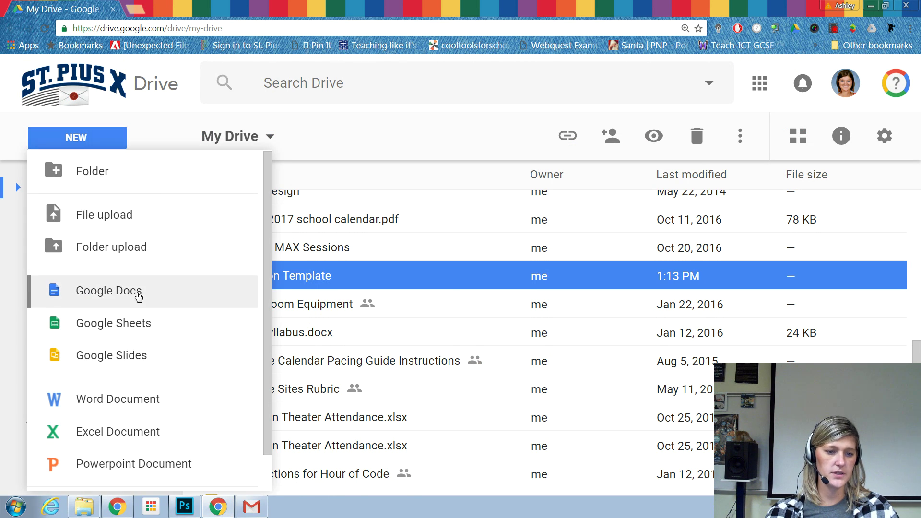
click(135, 354)
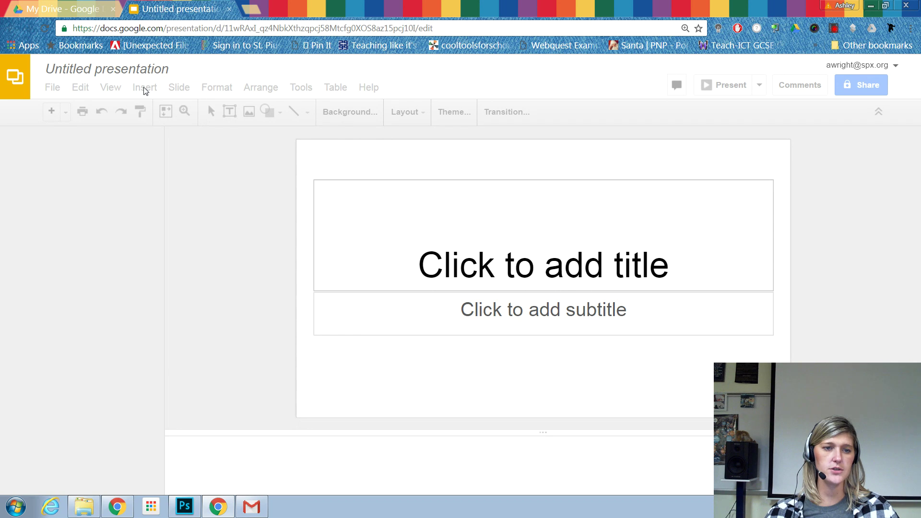
Upload Pumkin.gif from H:\CP&G\Photoshop onto the title slide
click(148, 89)
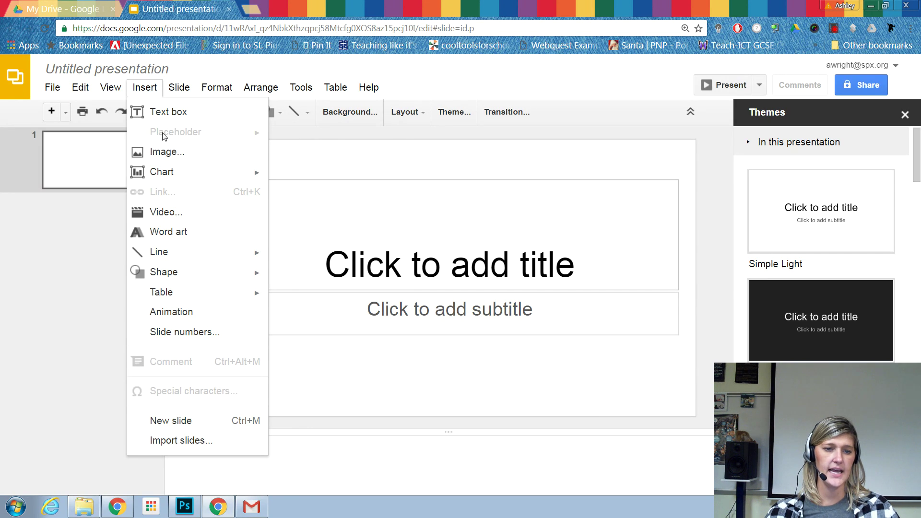
click(166, 154)
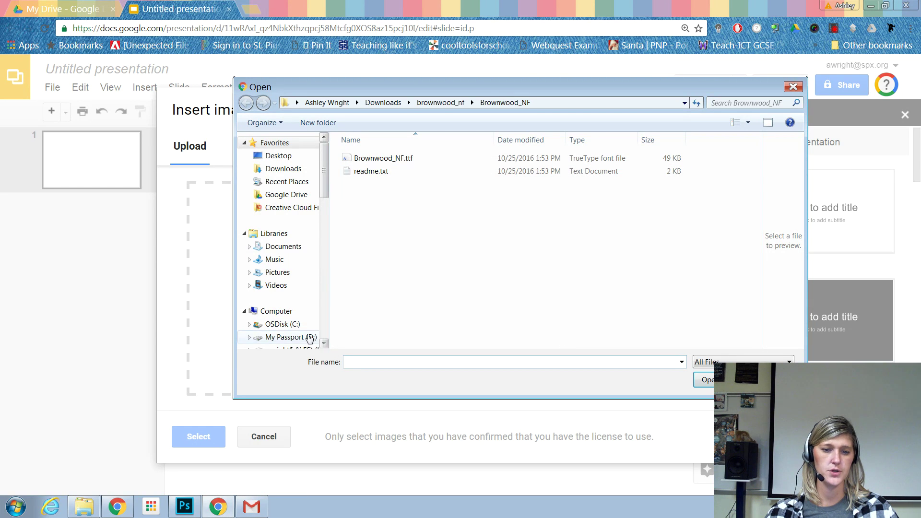
scroll(319, 212, down, 2)
click(288, 280)
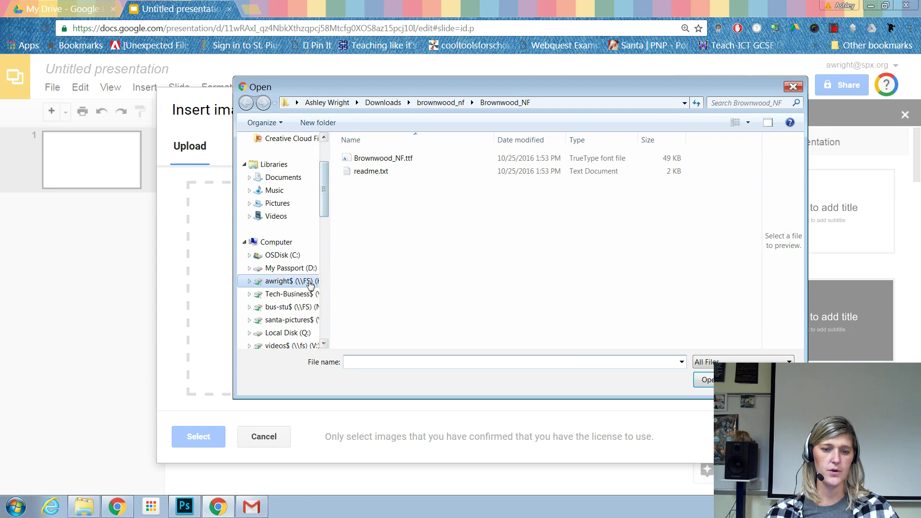
double_click(383, 187)
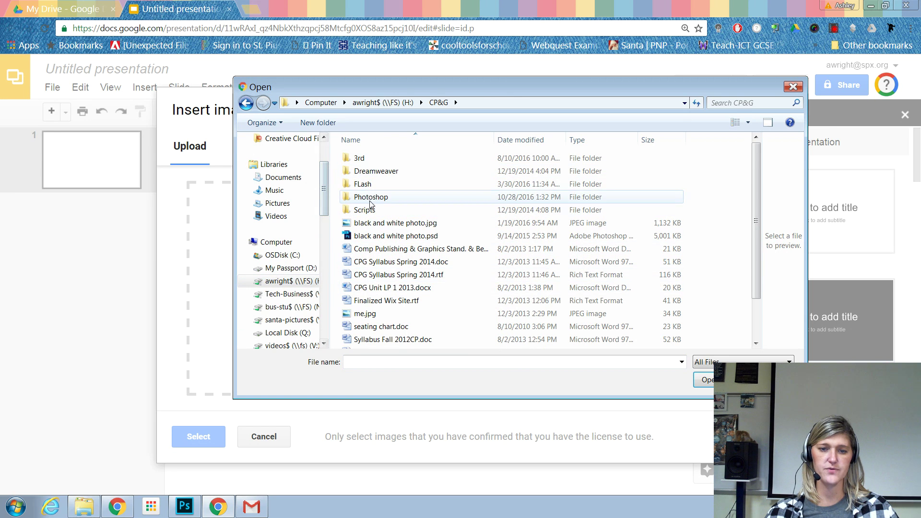
click(365, 198)
double_click(365, 198)
scroll(756, 242, down, 5)
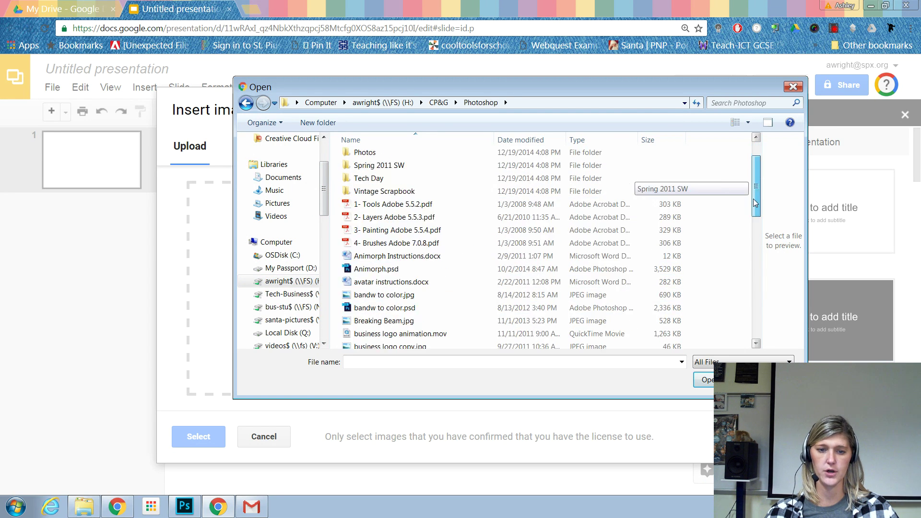
scroll(756, 243, down, 4)
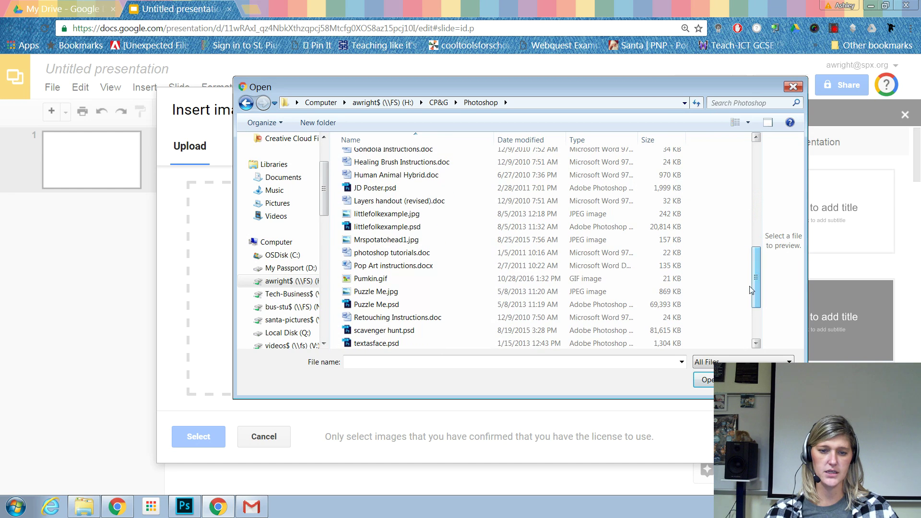
click(372, 279)
click(704, 379)
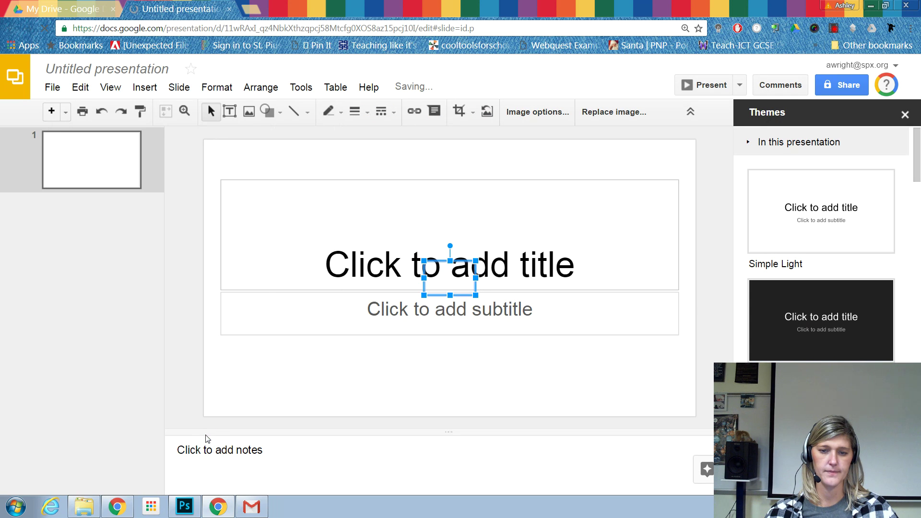
Enlarge the pumpkin image and move it to the slide's top-left over the title
drag(475, 294, 609, 416)
drag(553, 328, 307, 219)
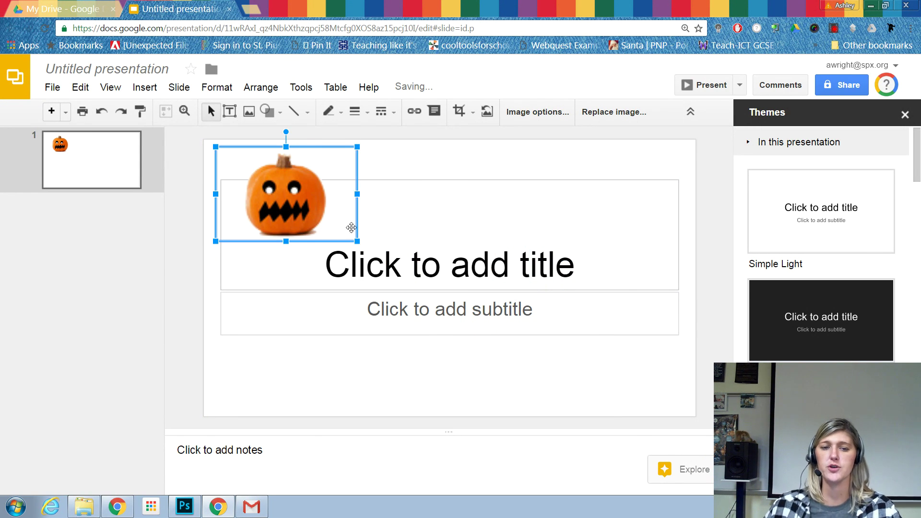
click(496, 264)
click(508, 166)
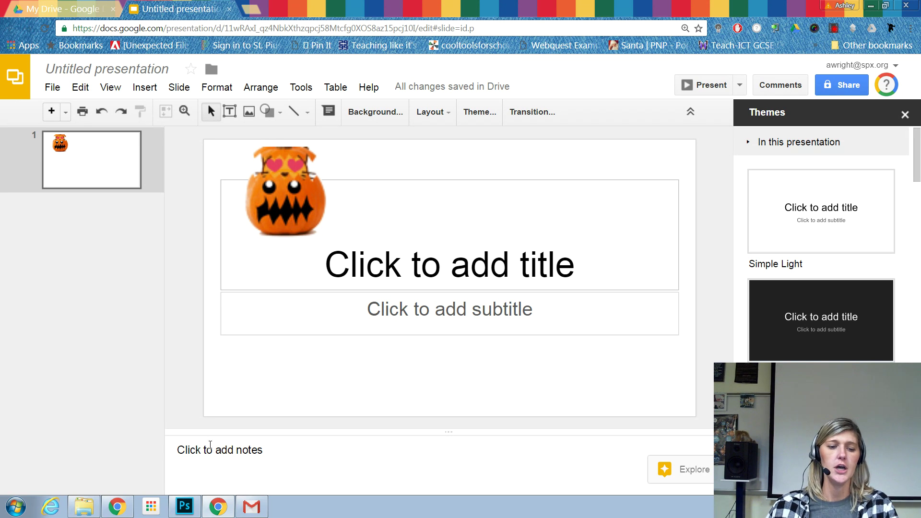
In Save for Web (Legacy), set the pumpkin animation's width to 500 px
click(185, 506)
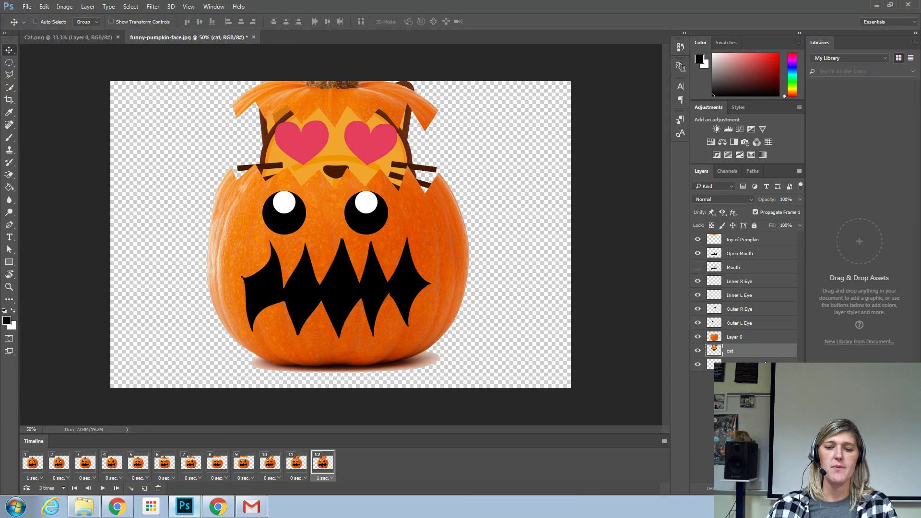
click(27, 7)
mouse_move(48, 221)
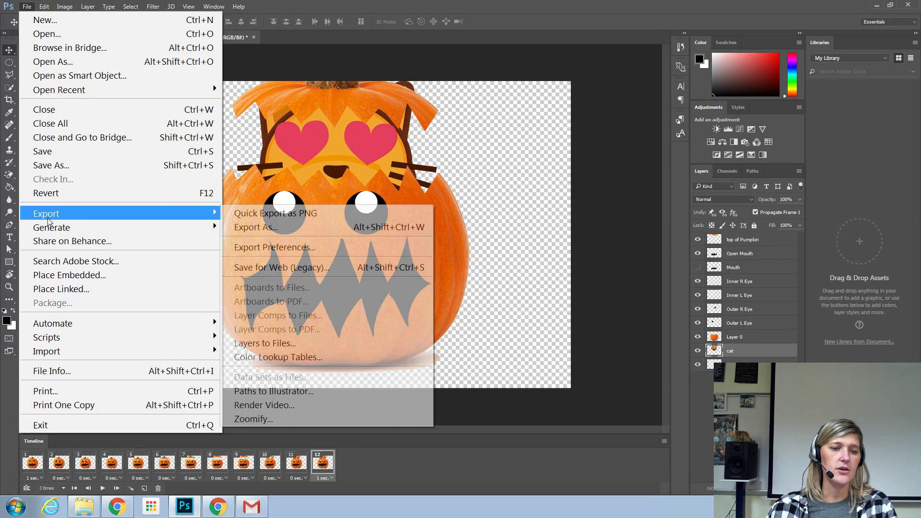
click(282, 267)
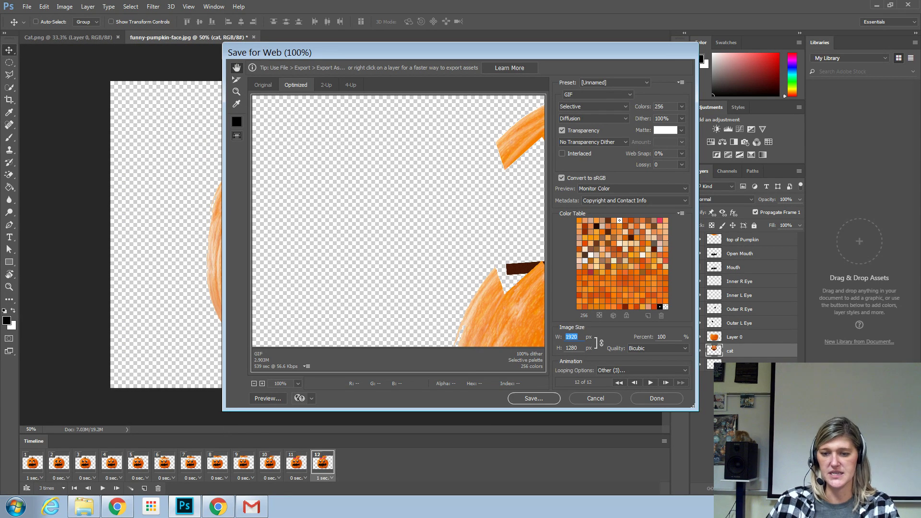
text(500)
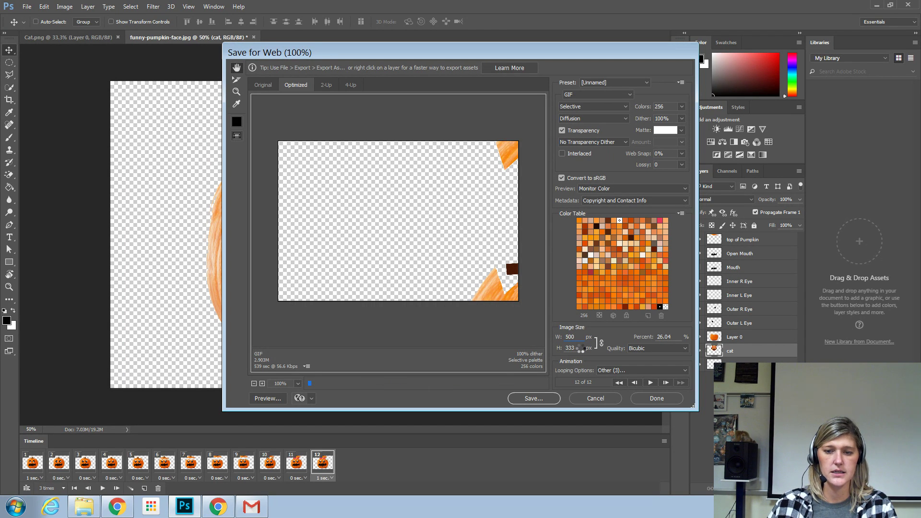
click(580, 348)
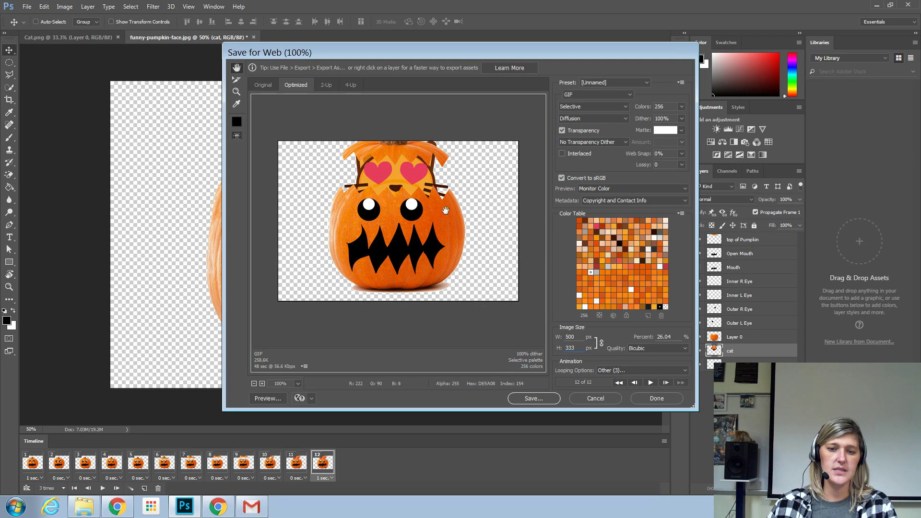
Save the optimized GIF as Pumkin 2.gif and return to Google Slides
click(526, 396)
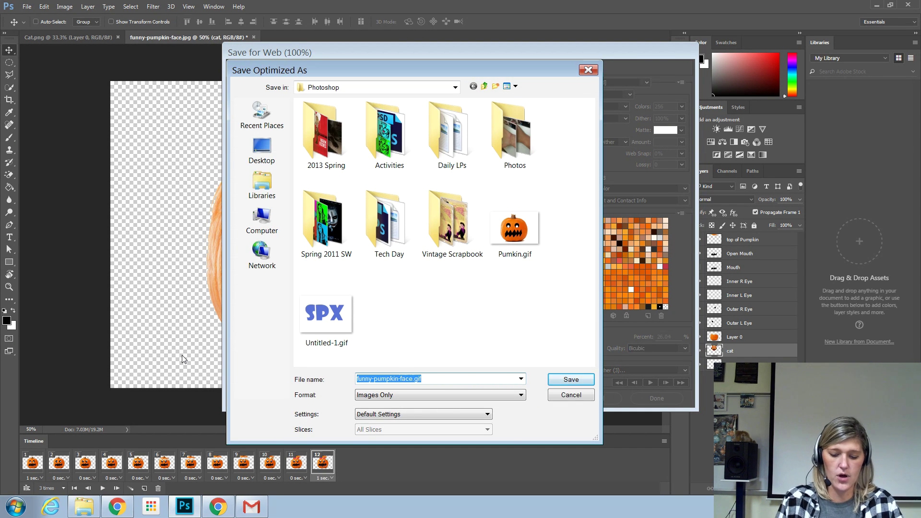
text(Pumkin)
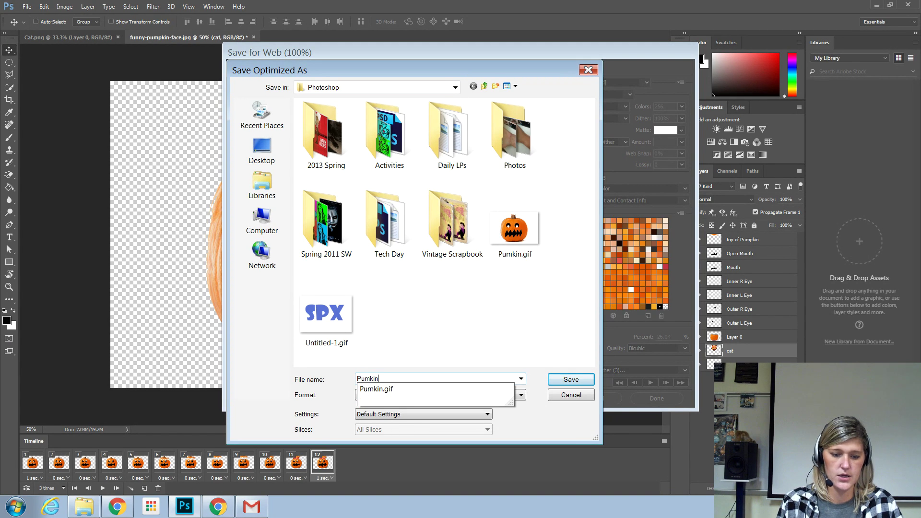
text( 2.gif)
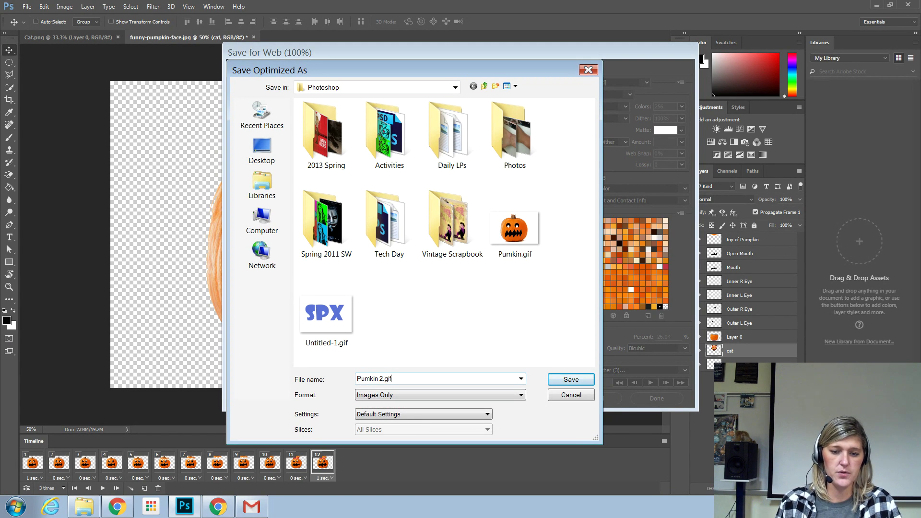
click(562, 380)
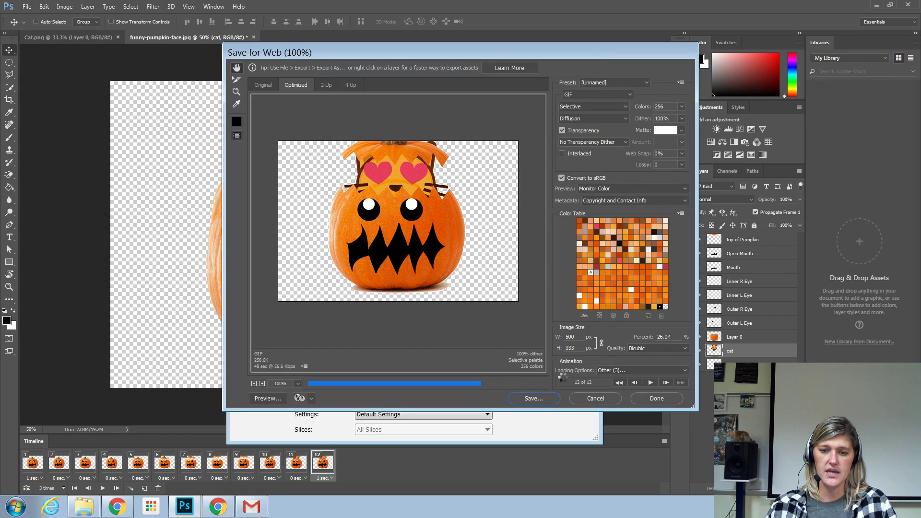
click(218, 507)
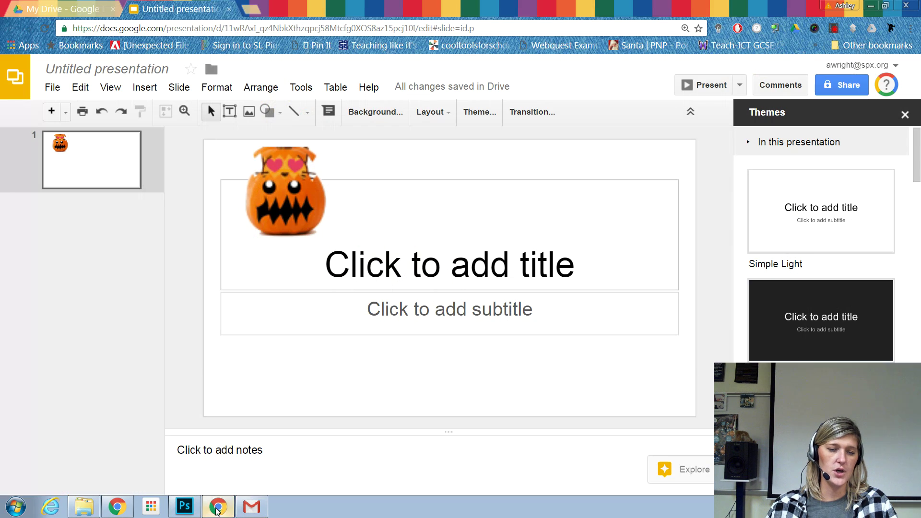
Delete the old pumpkin, upload Pumkin-2.gif, shrink it over the title, and close Themes
click(317, 192)
key(Delete)
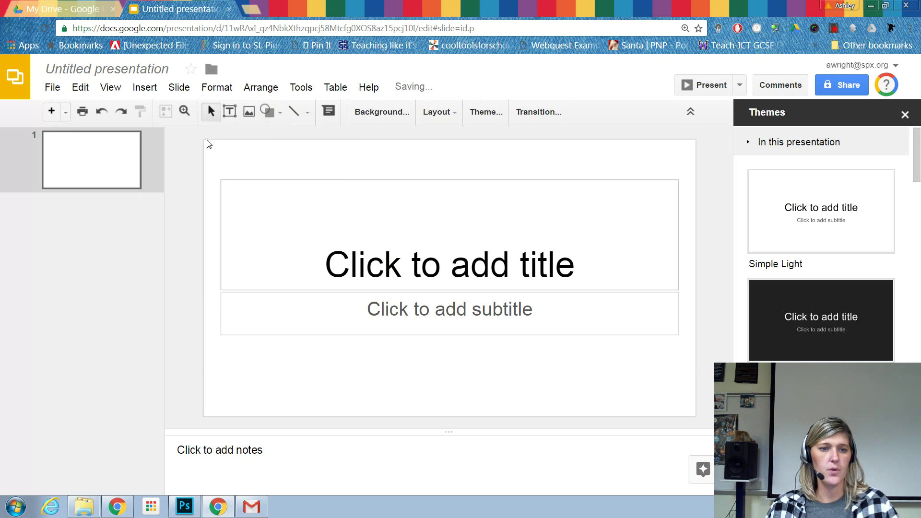
click(145, 88)
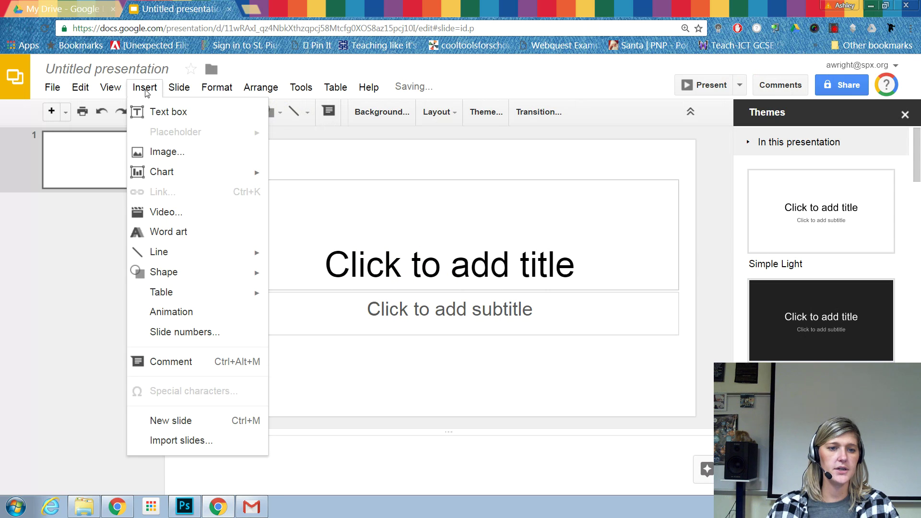
click(161, 153)
click(465, 313)
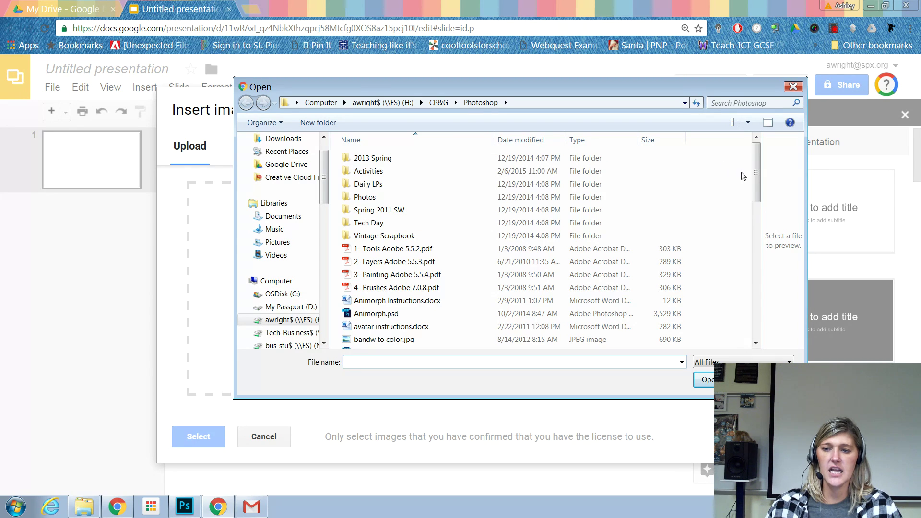
scroll(757, 184, down, 4)
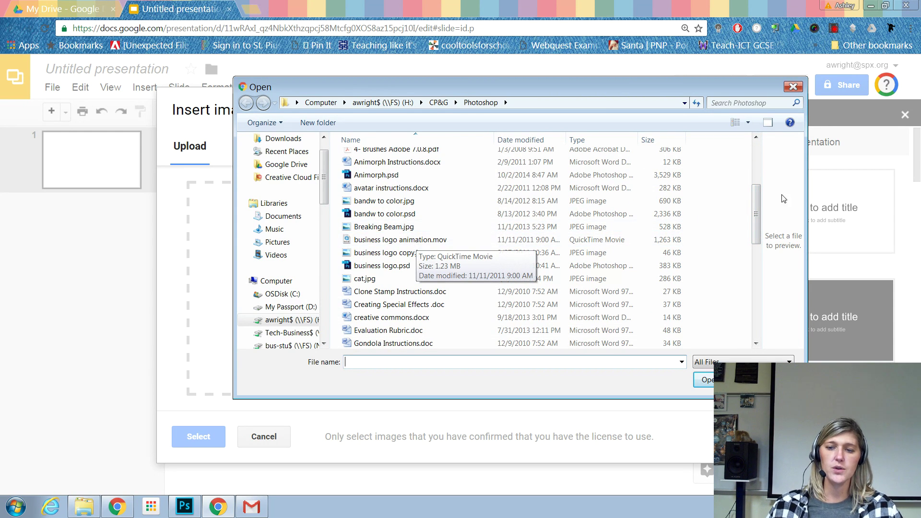
drag(757, 212, 759, 314)
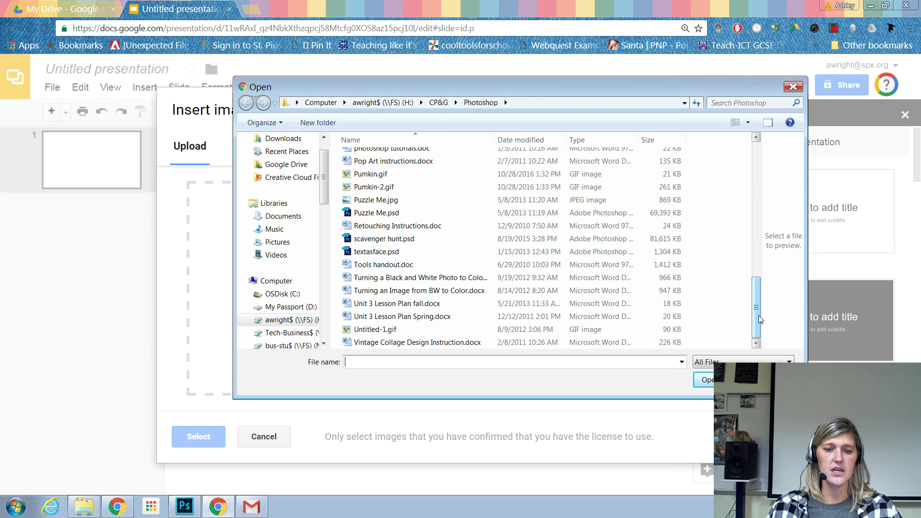
click(374, 186)
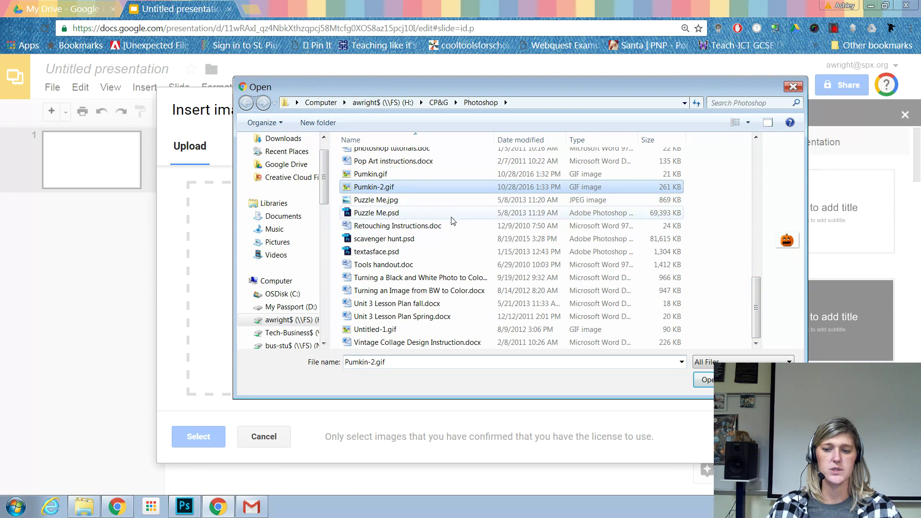
click(706, 380)
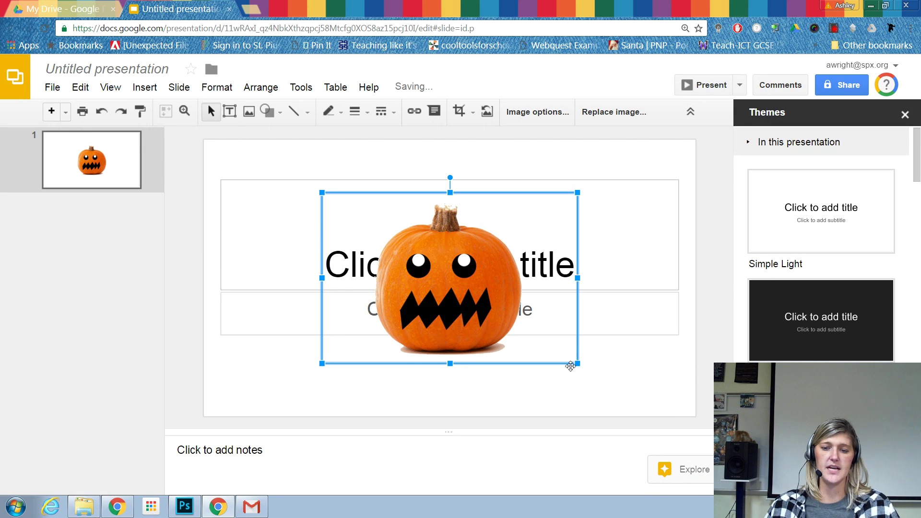
drag(578, 363, 493, 307)
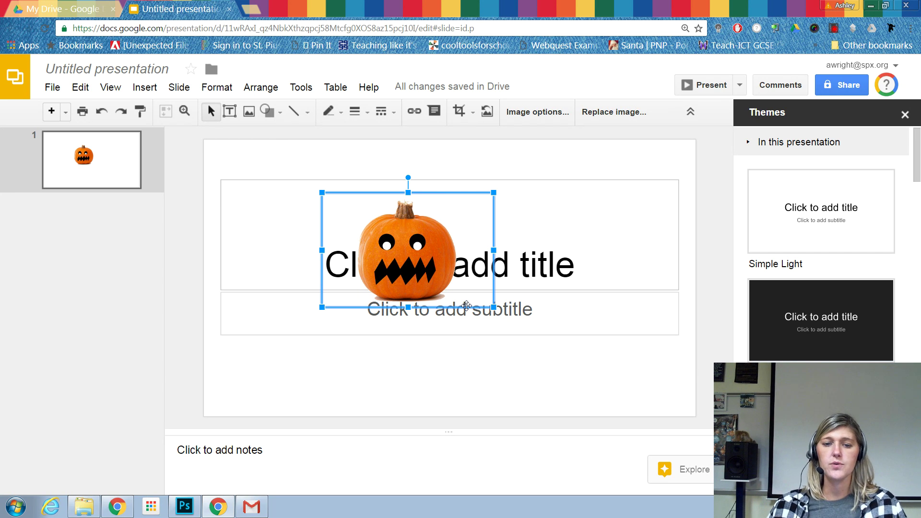
click(905, 115)
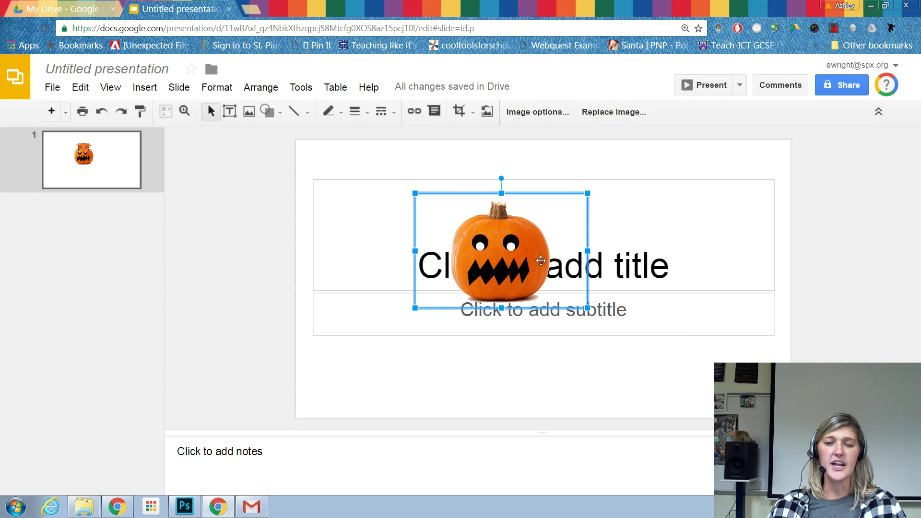